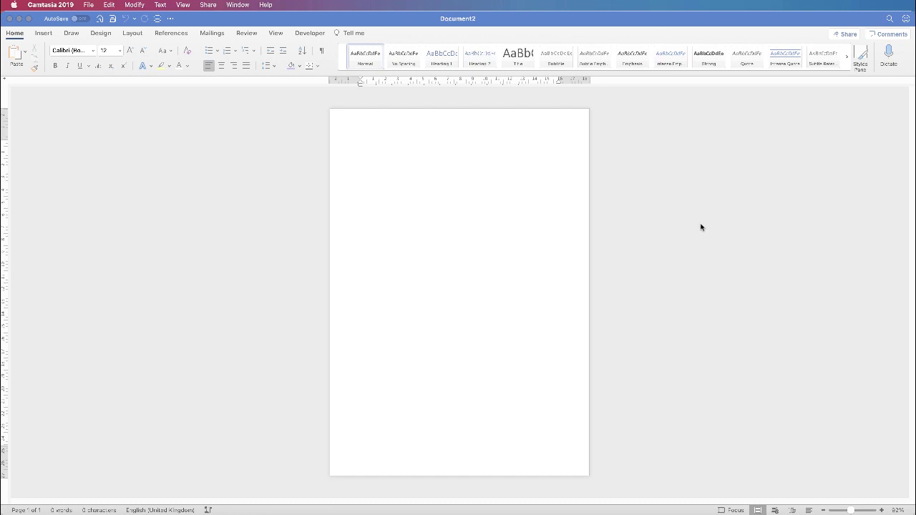
Insert a table with 4 columns and 12 rows into the blank document.
click(293, 217)
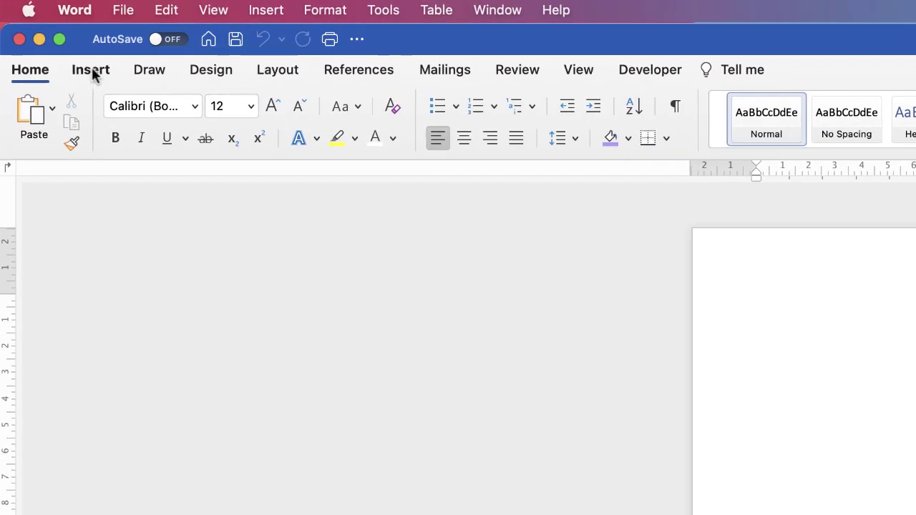
click(89, 70)
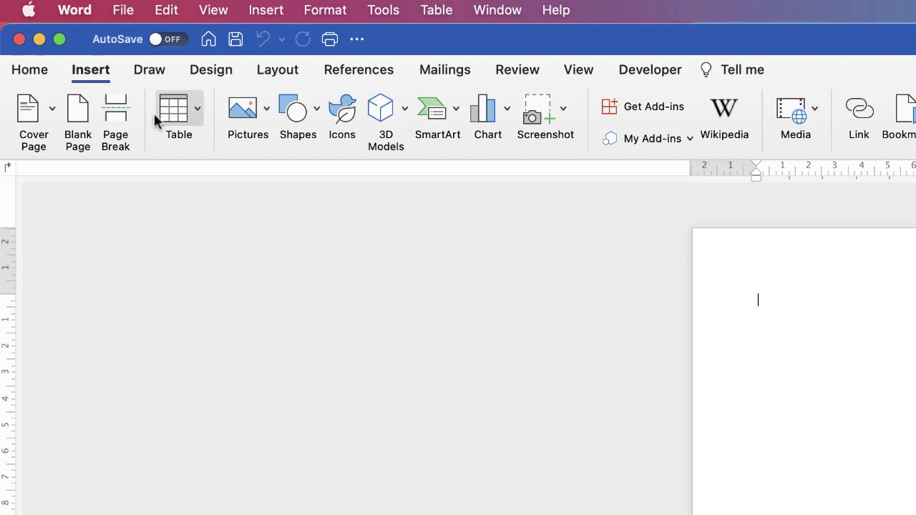
click(197, 110)
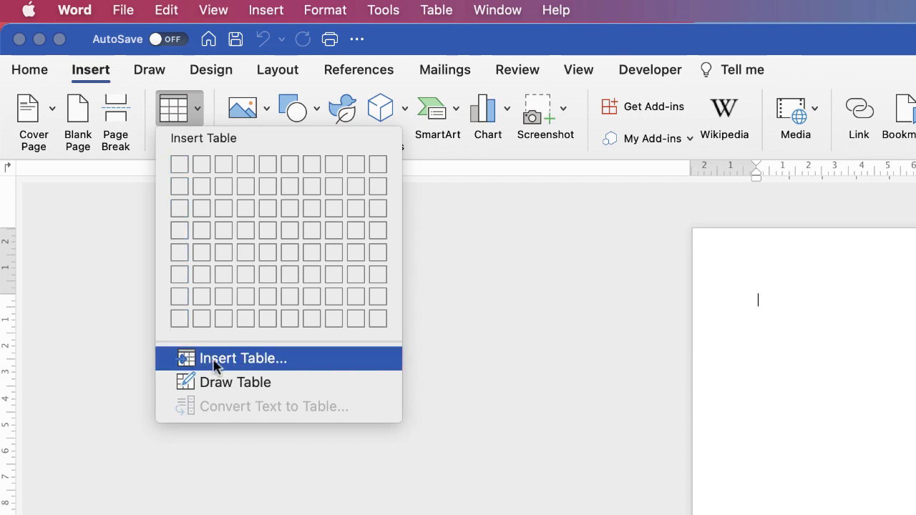
click(236, 358)
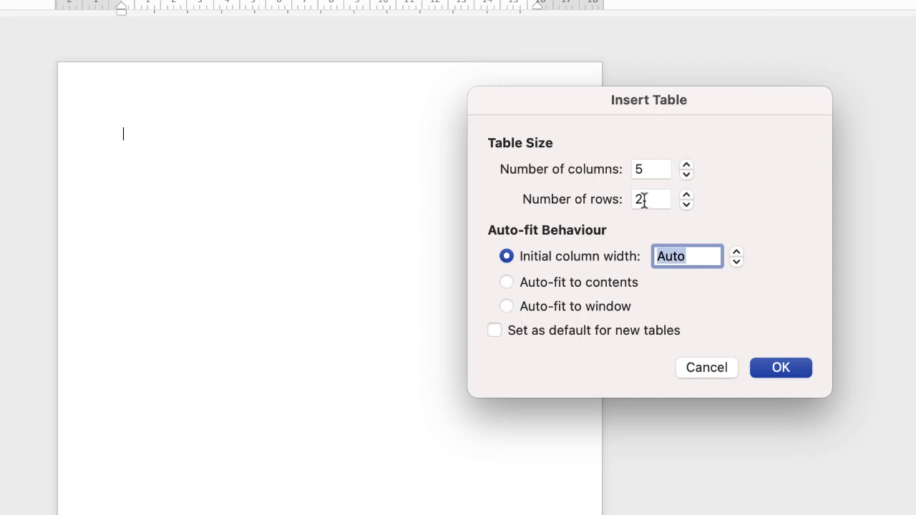
click(638, 202)
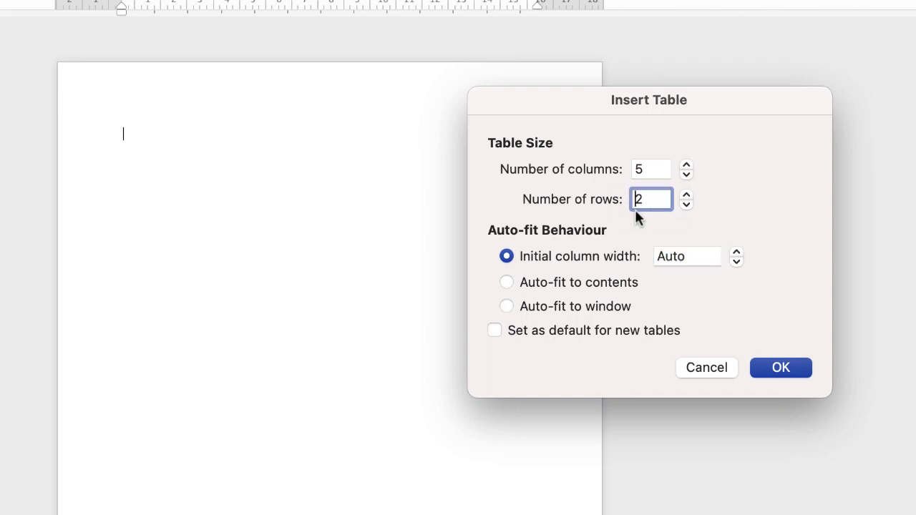
text(1)
click(639, 169)
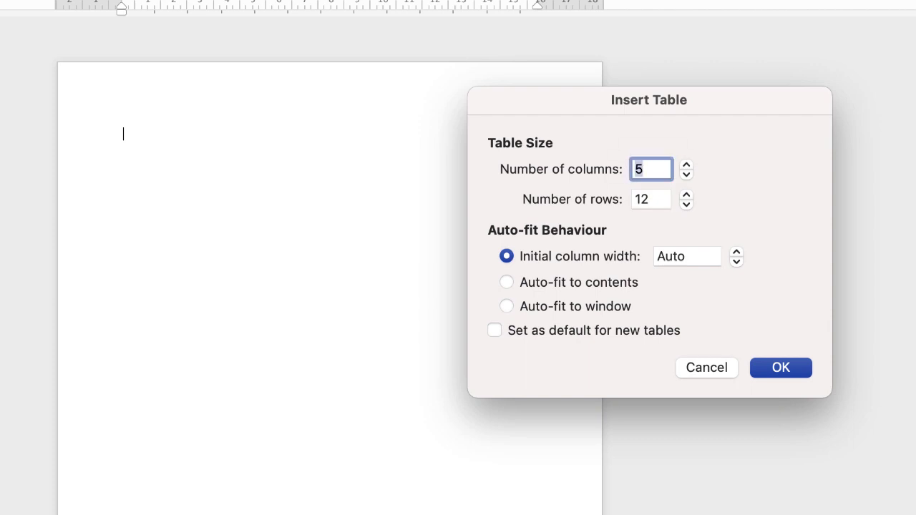
text(4)
key(Return)
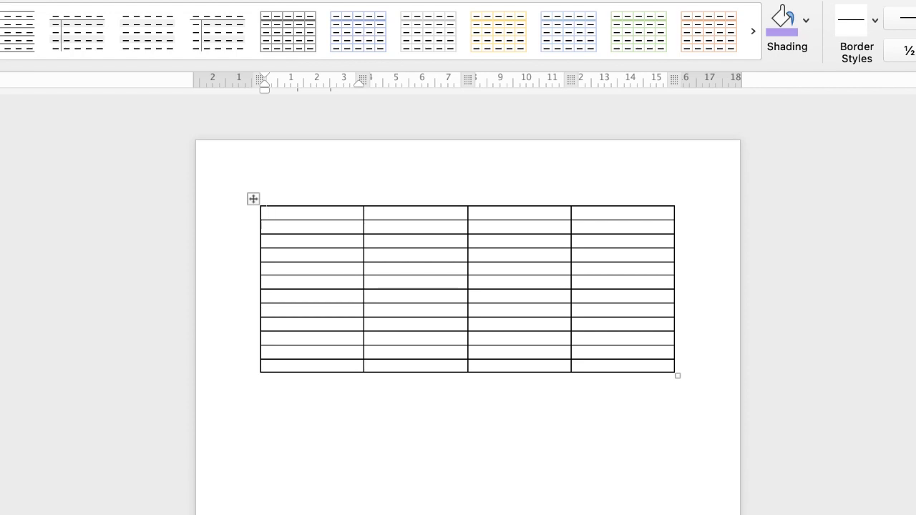
Set the height of all table rows to 1.7 cm and centre the cell contents horizontally and vertically.
key(super+a)
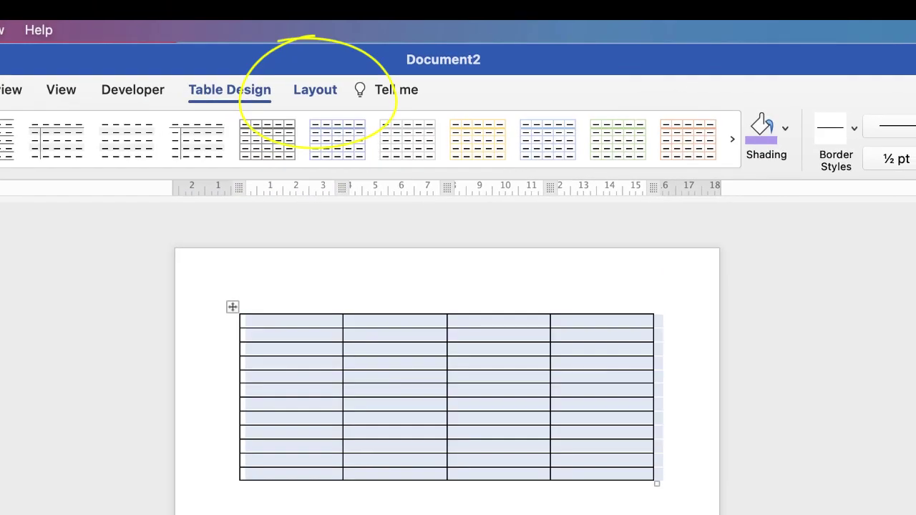
click(335, 0)
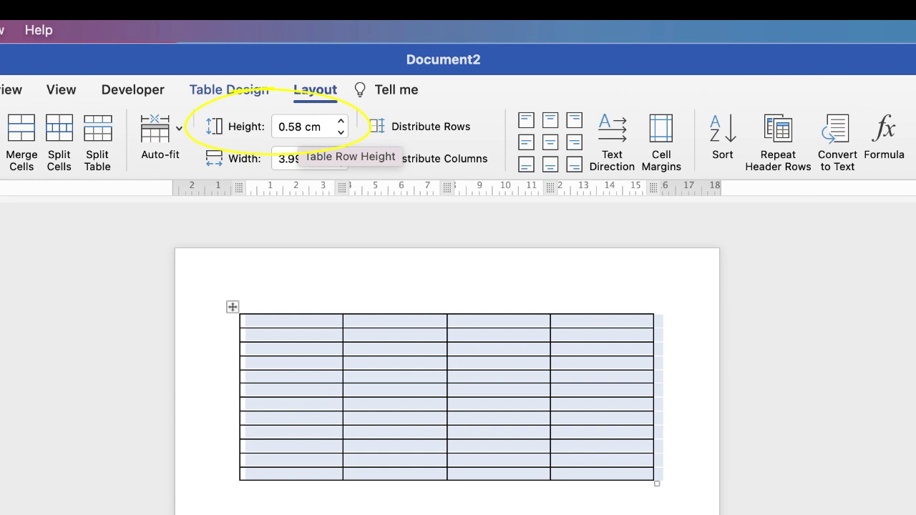
click(293, 127)
double_click(290, 126)
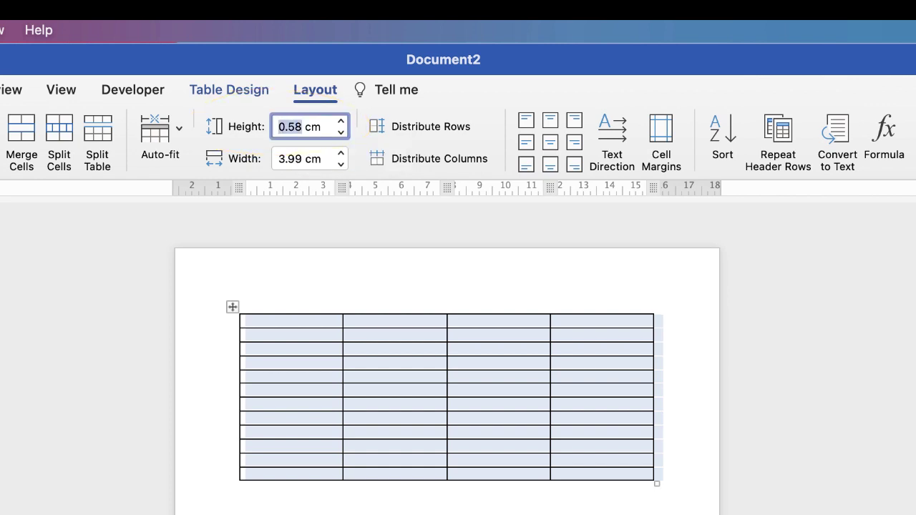
text(1.7)
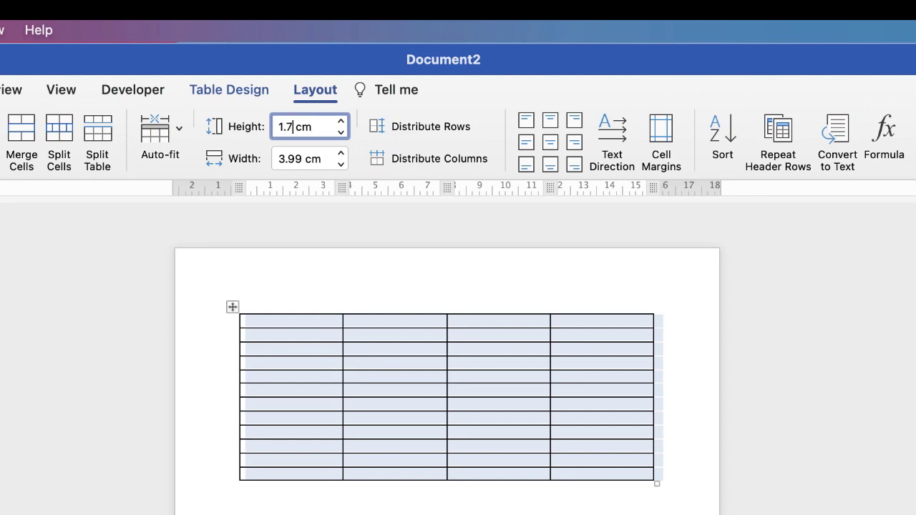
key(Return)
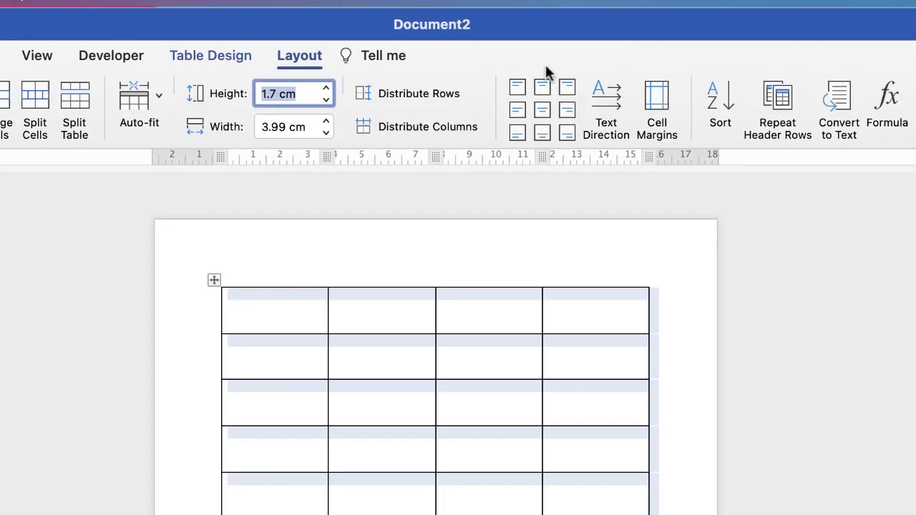
click(542, 109)
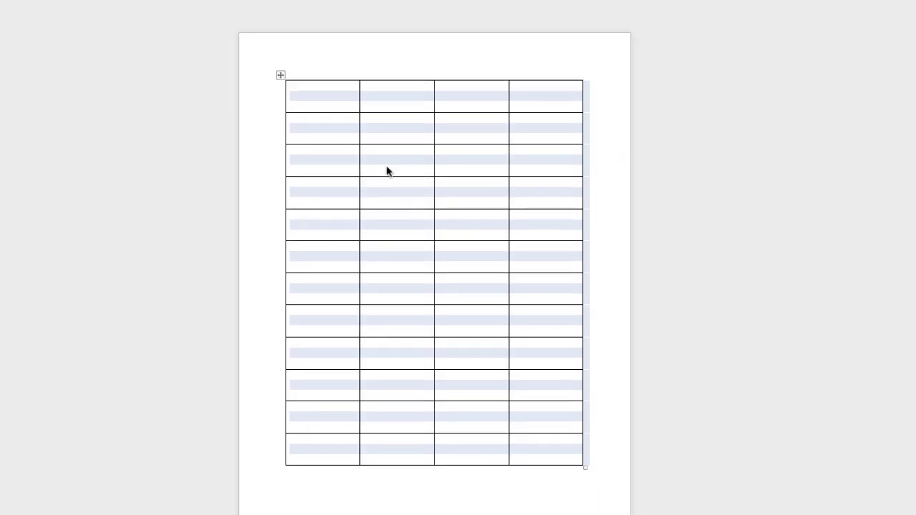
click(551, 157)
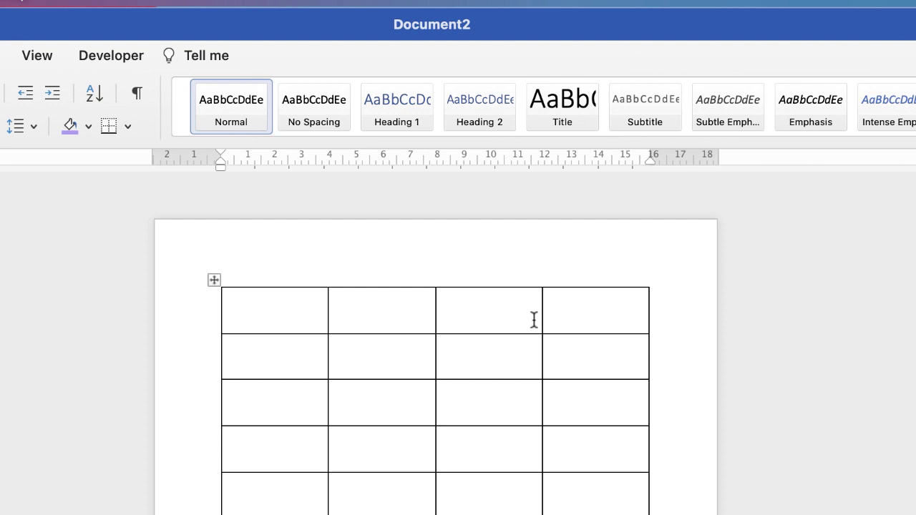
Merge the four cells of the first row and enter the child's name in possessive form followed by REWARD CHART.
drag(571, 313, 258, 320)
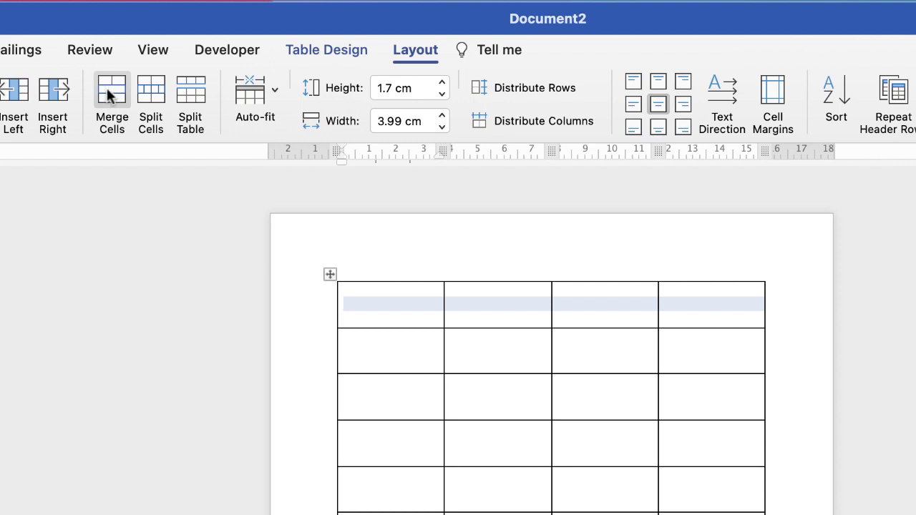
click(113, 114)
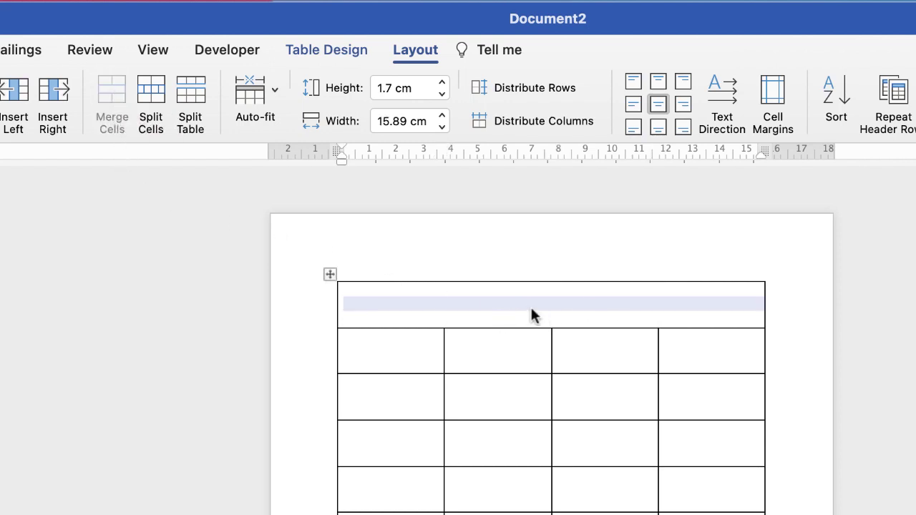
text(EMMA'S REWARD CHART)
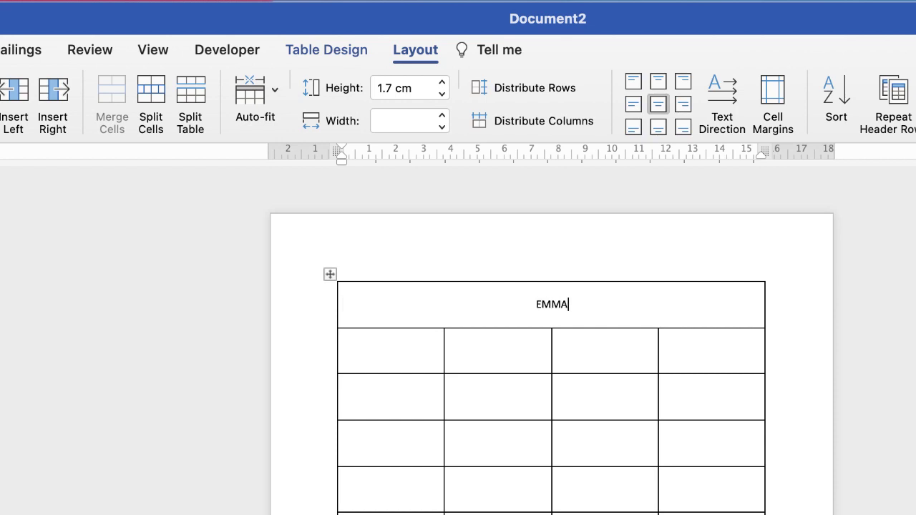
Enter the headings MORNING, AFTERNOON and BEDTIME in the second to fourth columns of the third row.
click(498, 398)
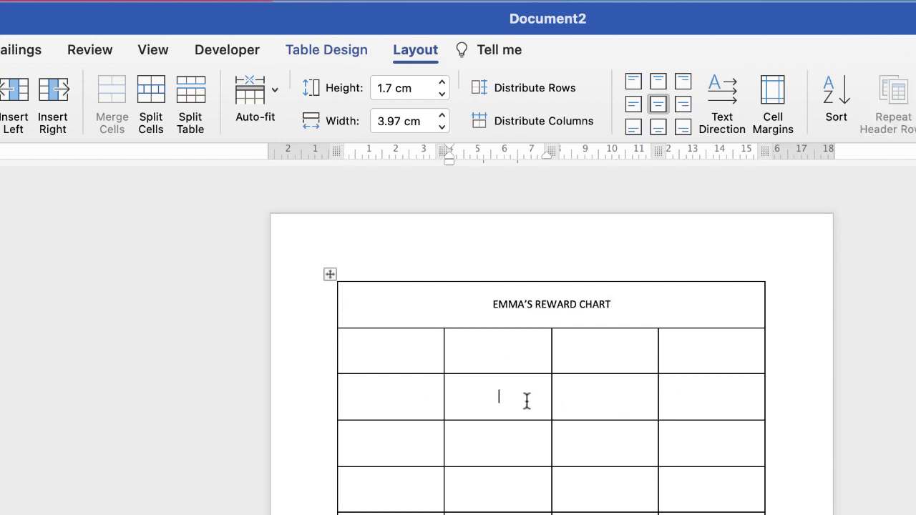
text(MORNINGAFTERNOON)
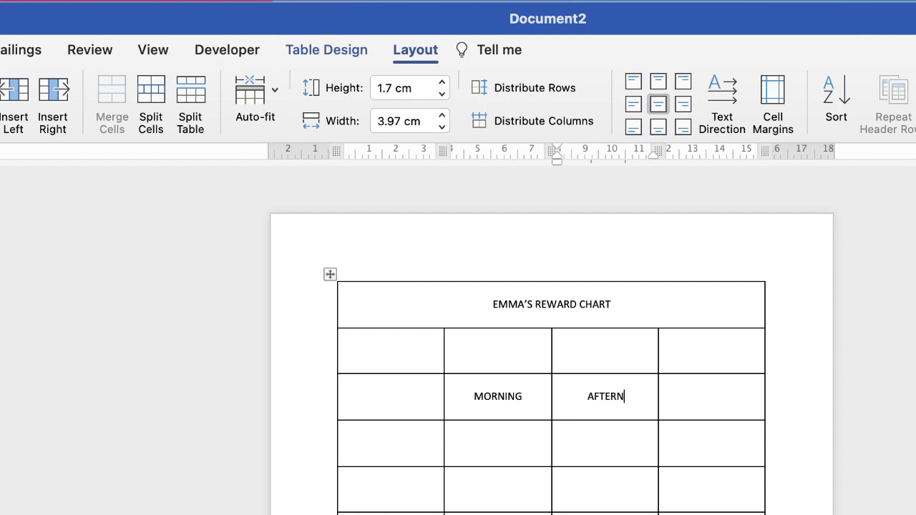
click(713, 396)
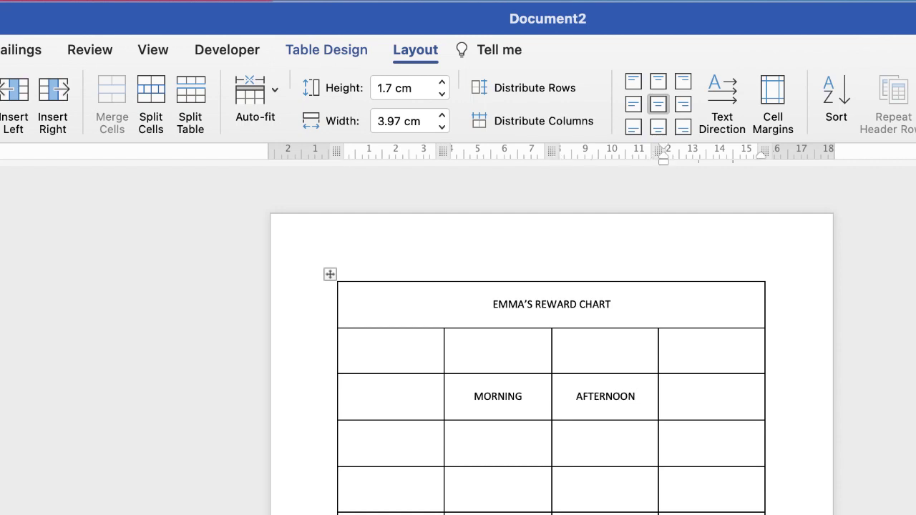
text(BEDTIE)
key(BackSpace)
text(ME)
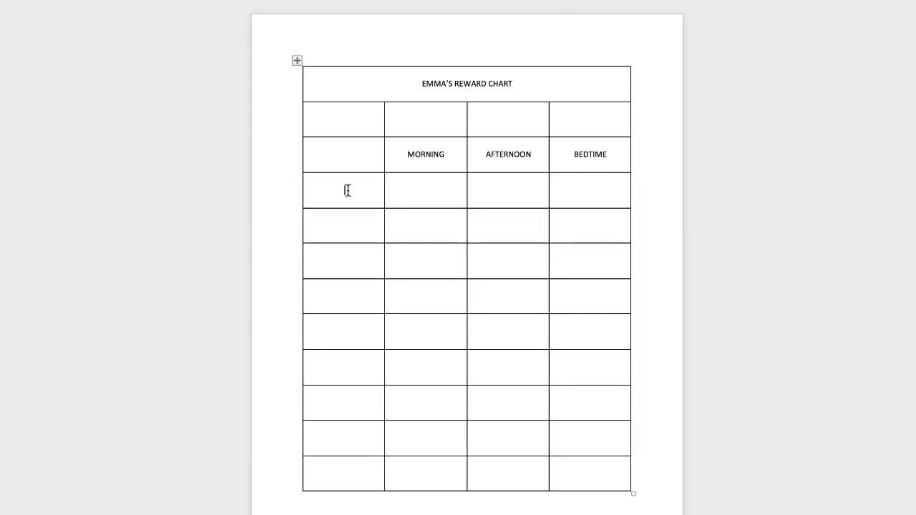
Fill the first column from the fourth row down with MONDAY through SUNDAY, followed by TOTAL.
click(344, 191)
text(MONDAY)
click(340, 222)
text(TUESDAY)
key(Down)
text(WEDNESDAY)
key(Down)
text(THUR)
key(Return)
key(Down)
text(FRIDAY)
key(Down)
text(SATURDAY)
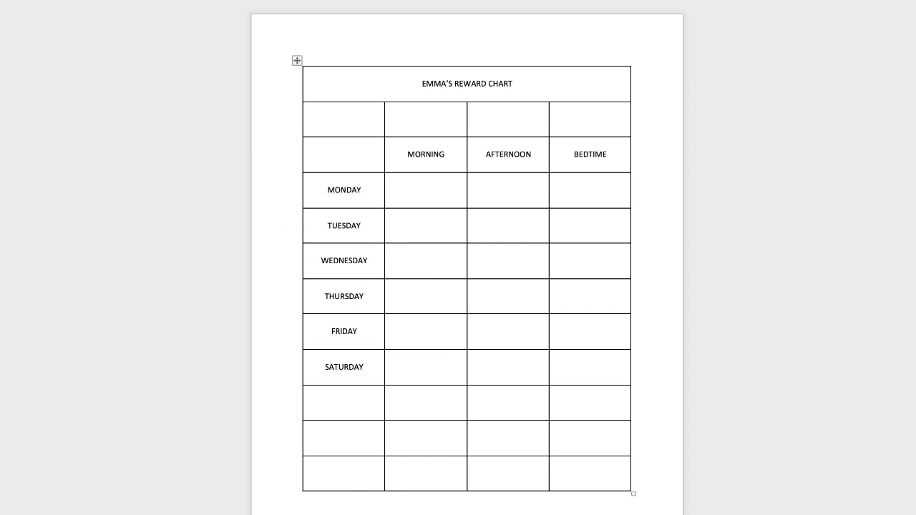
key(Down)
text(SUNDAY)
click(347, 438)
text(TOTAL)
Merge the last row's cells into a single cell holding the left-aligned label WEEKLY TOTAL.
click(345, 475)
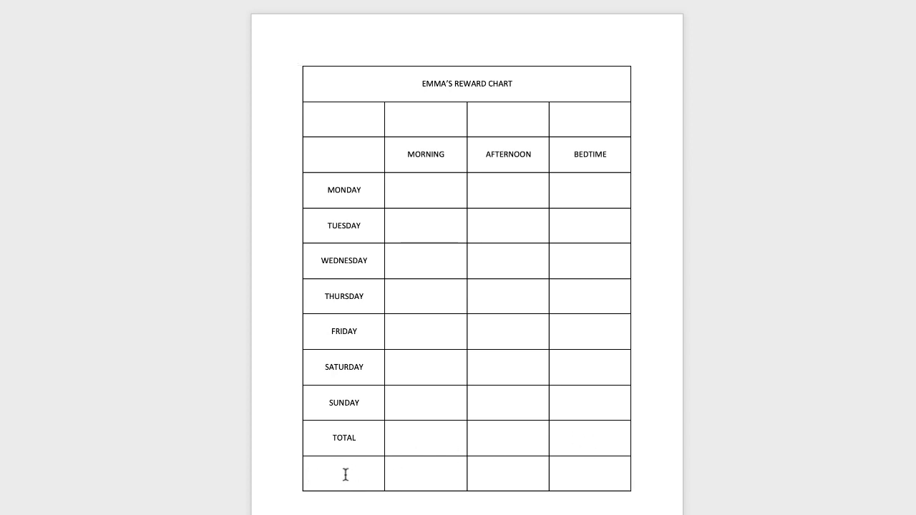
drag(377, 475, 581, 474)
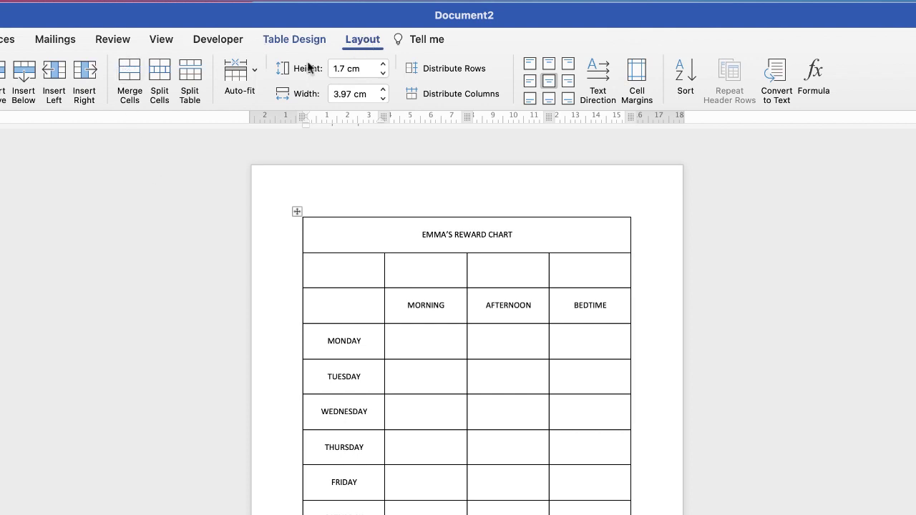
click(130, 73)
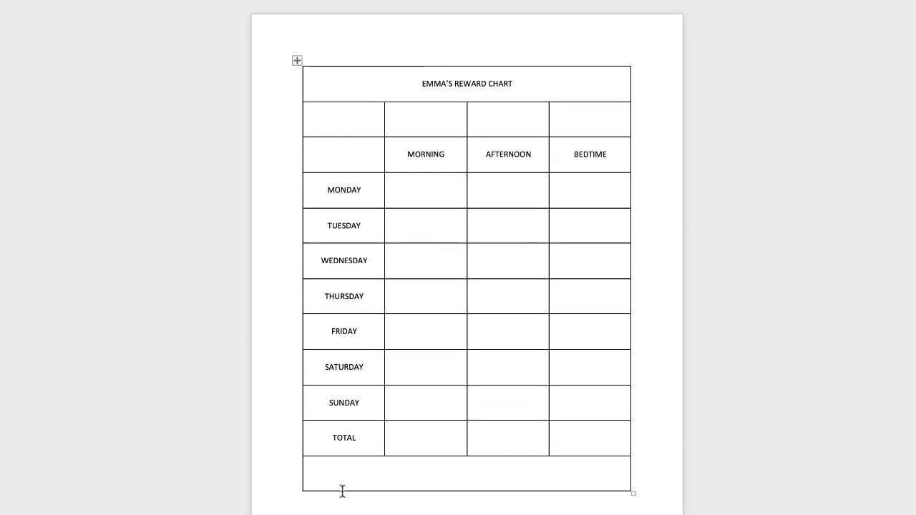
text(WEEK)
text(LY TOTAL)
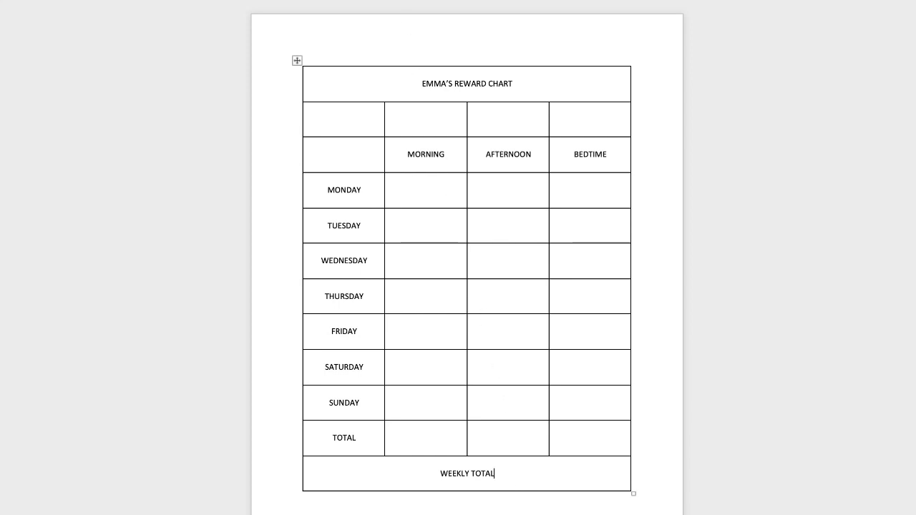
key(super+l)
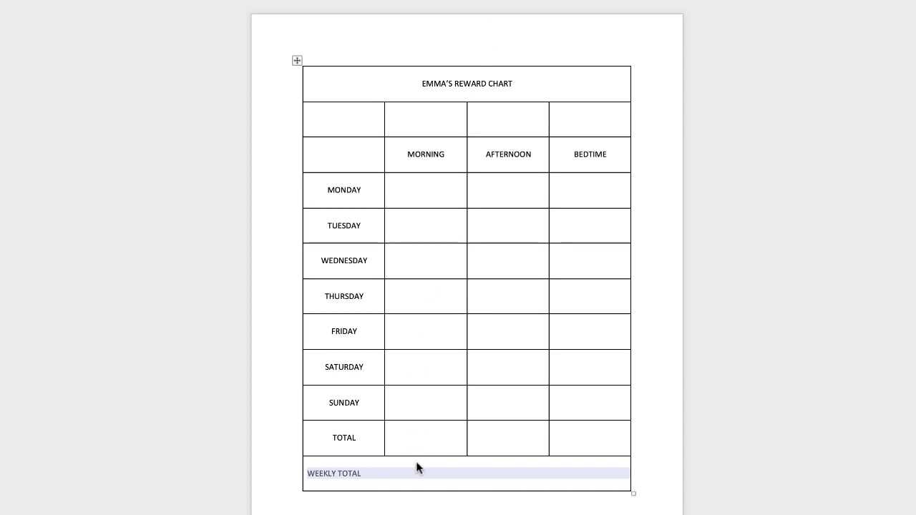
click(397, 479)
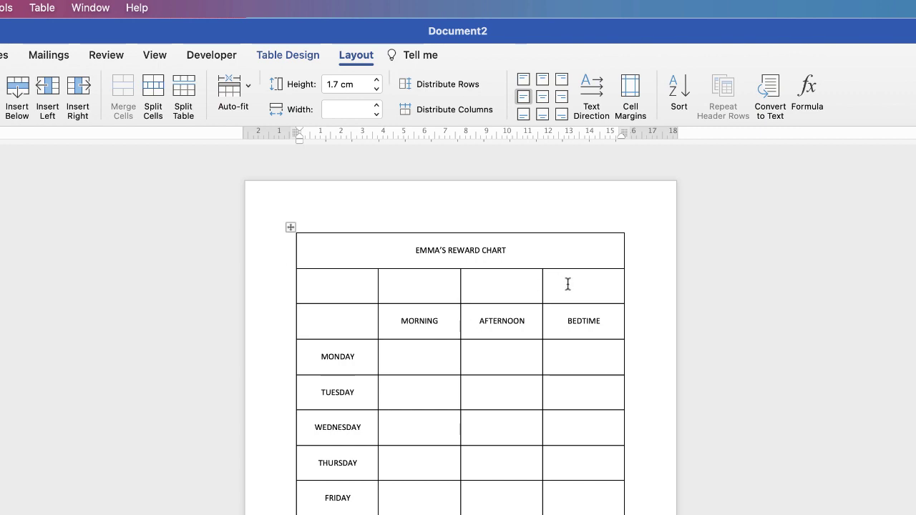
Remove all borders from the empty row beneath the chart title using No Border.
drag(568, 287, 346, 297)
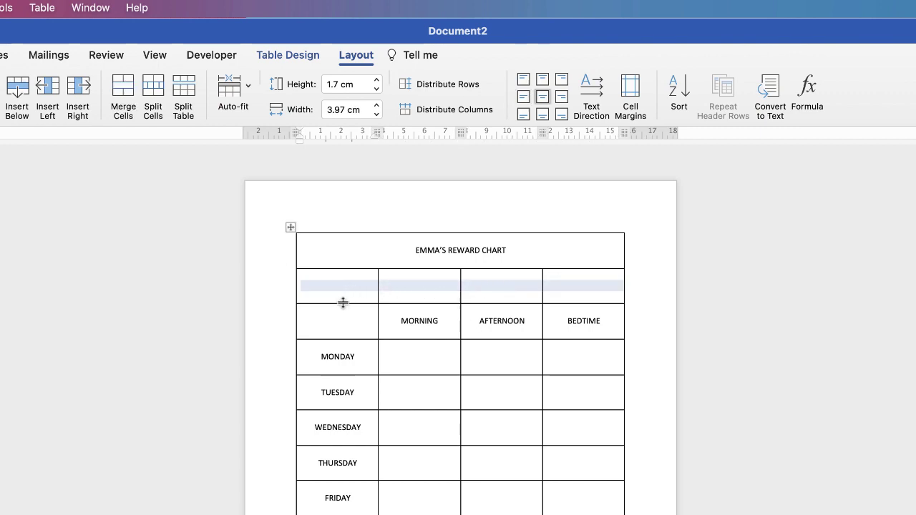
click(292, 56)
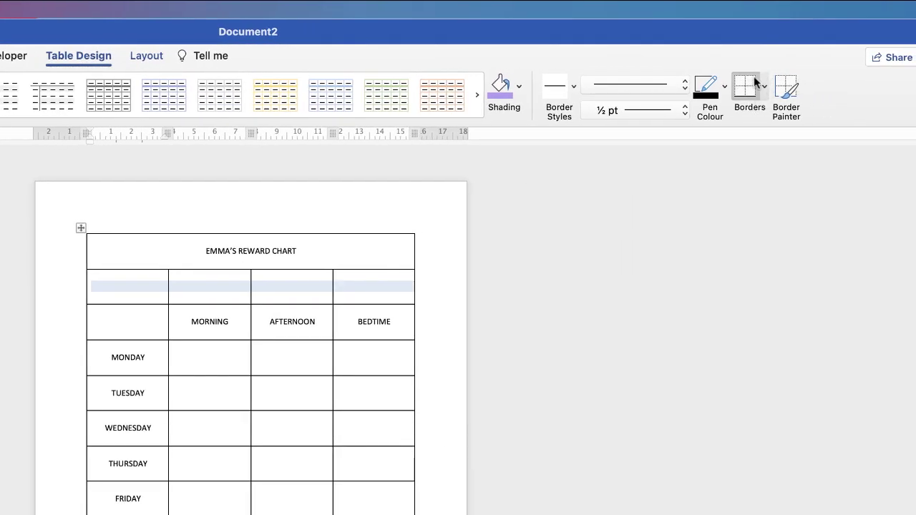
click(765, 87)
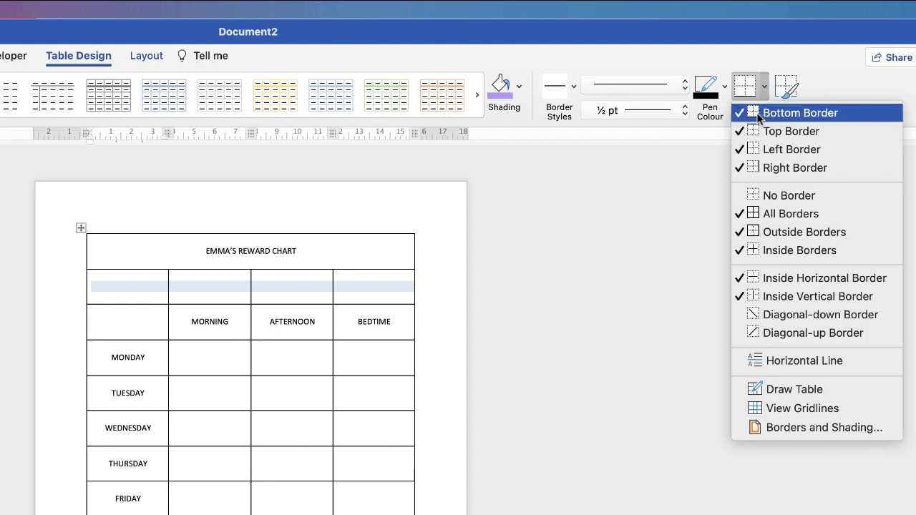
click(754, 118)
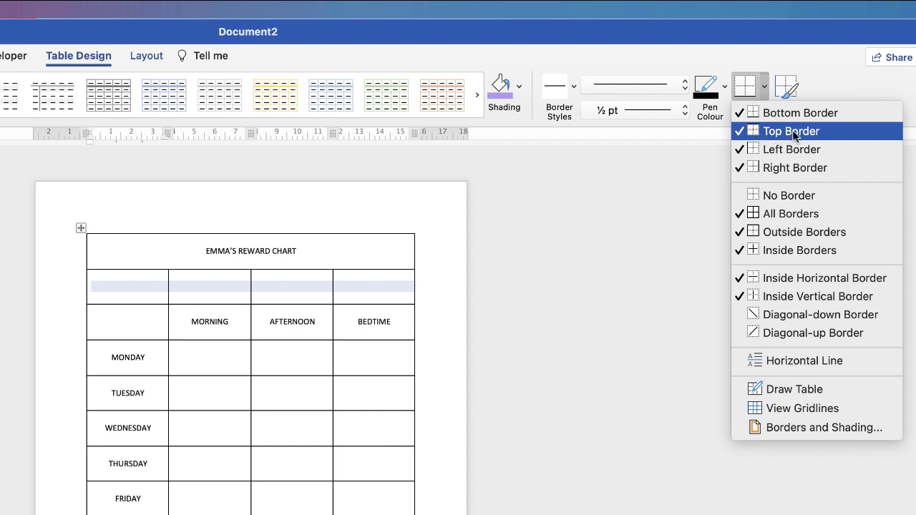
click(775, 197)
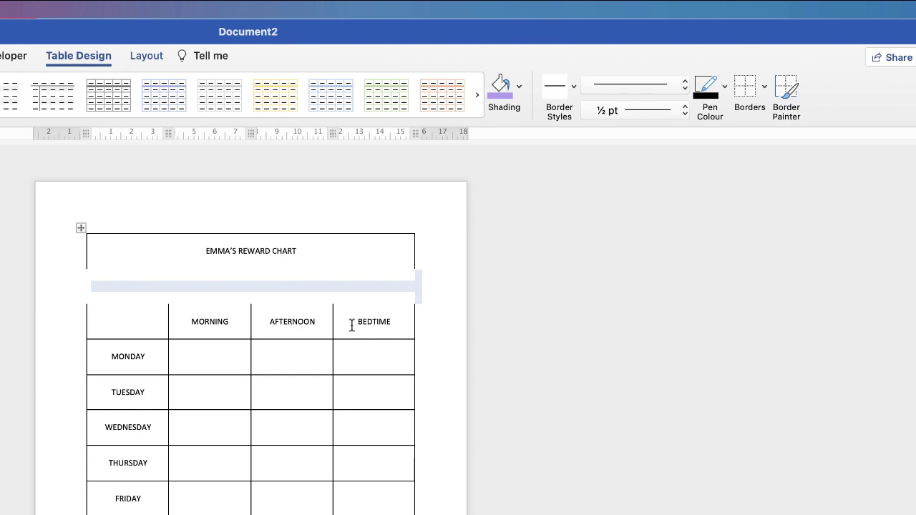
Add a top border to the time-of-day heading row and a bottom border to the chart title cell.
drag(352, 326, 154, 330)
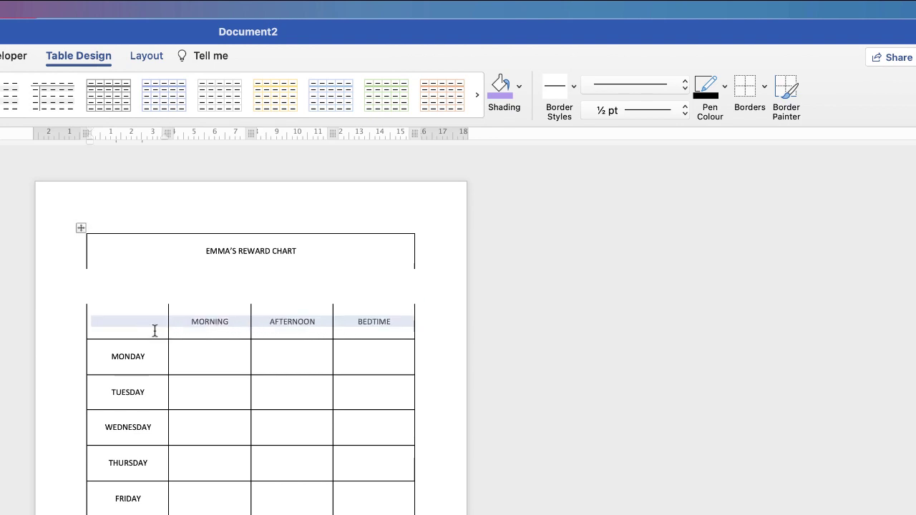
click(764, 87)
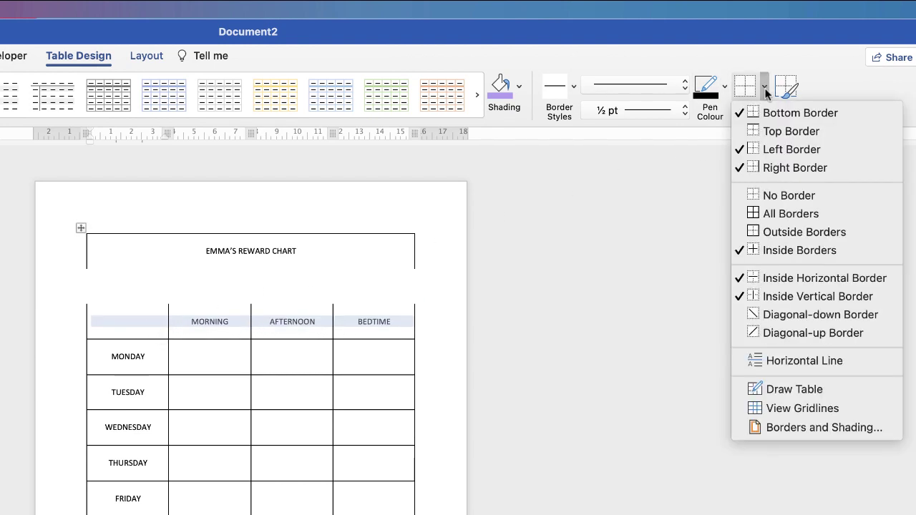
click(777, 134)
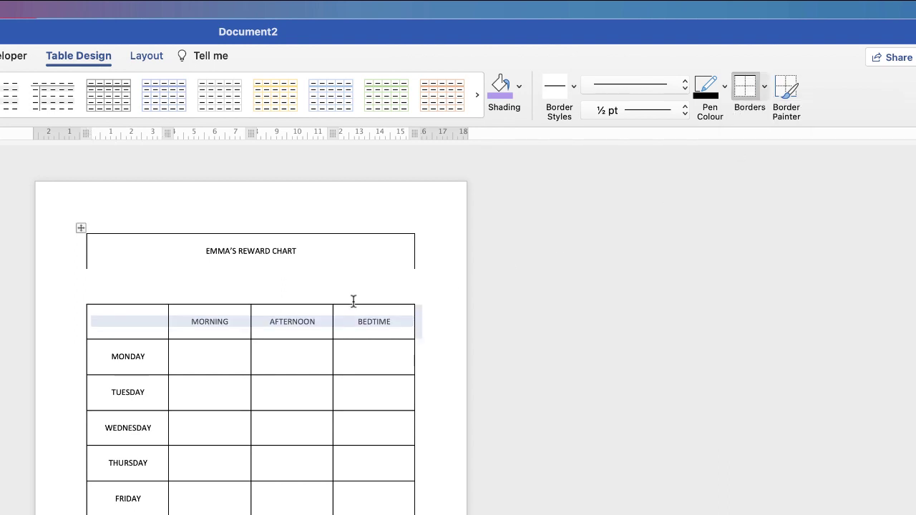
click(202, 248)
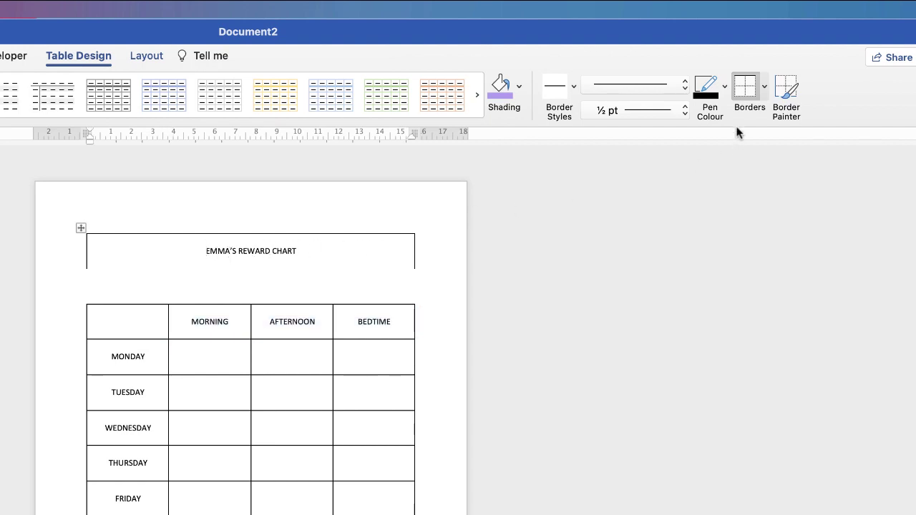
click(765, 87)
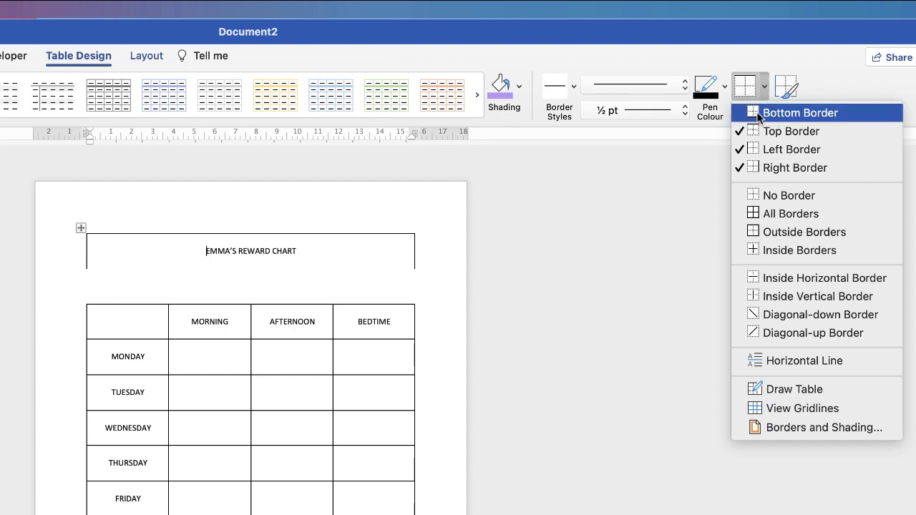
click(761, 114)
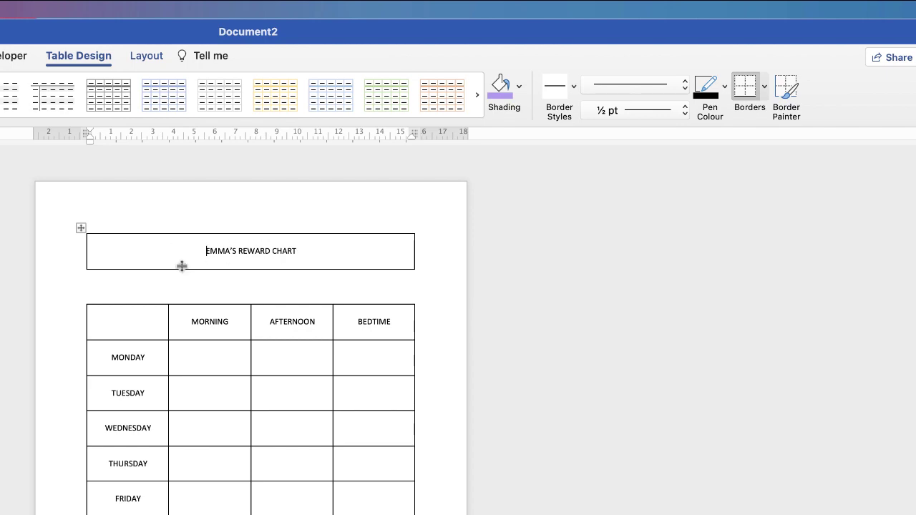
double_click(362, 286)
key(BackSpace)
key(BackSpace)
key(BackSpace)
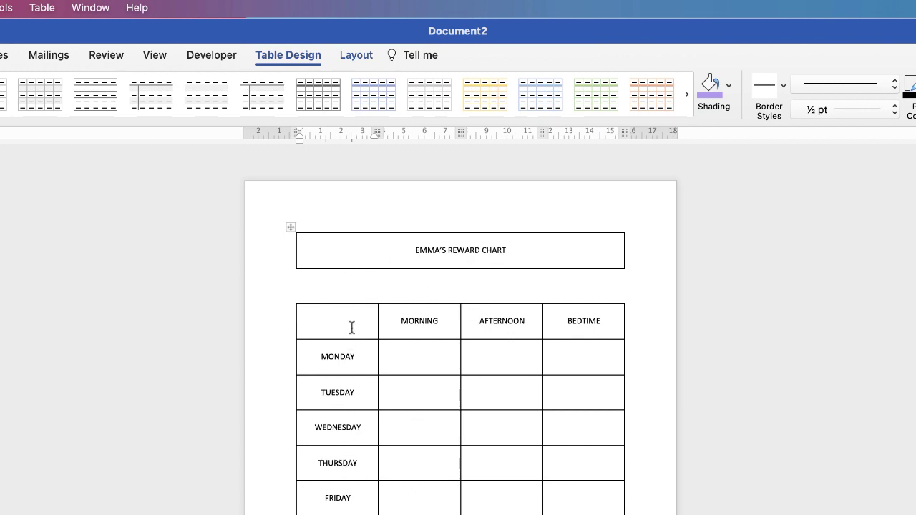
Change the font of the entire table to Aharoni.
click(290, 228)
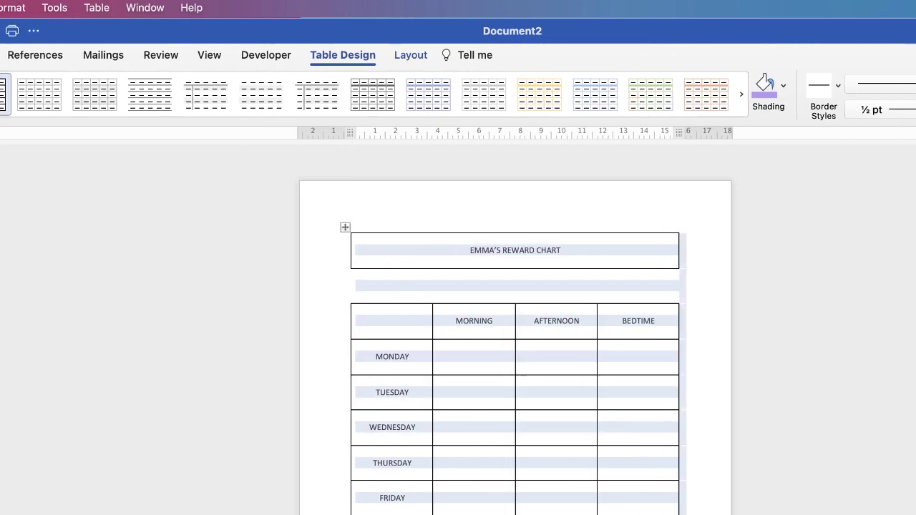
click(28, 57)
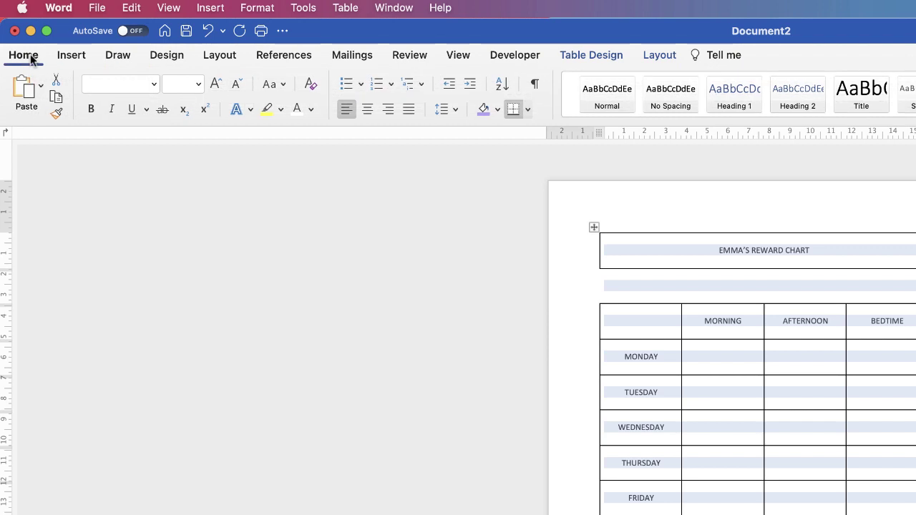
click(154, 85)
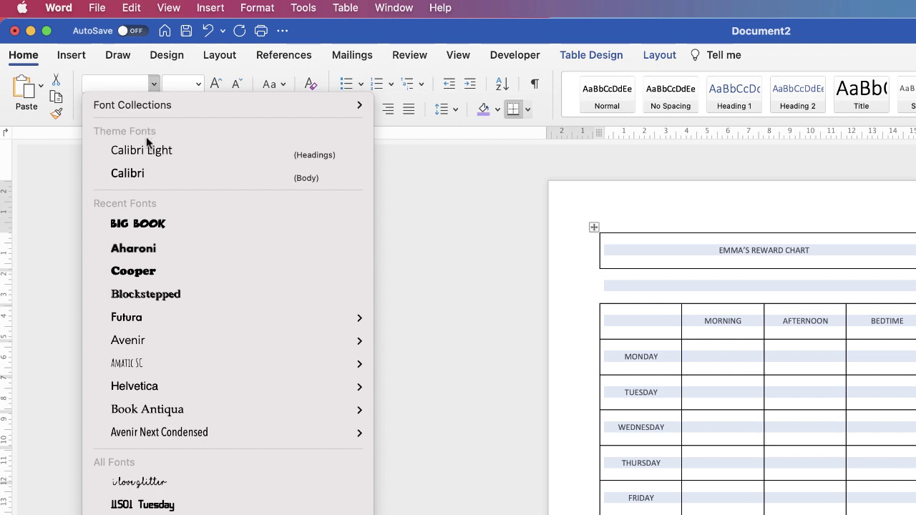
click(131, 249)
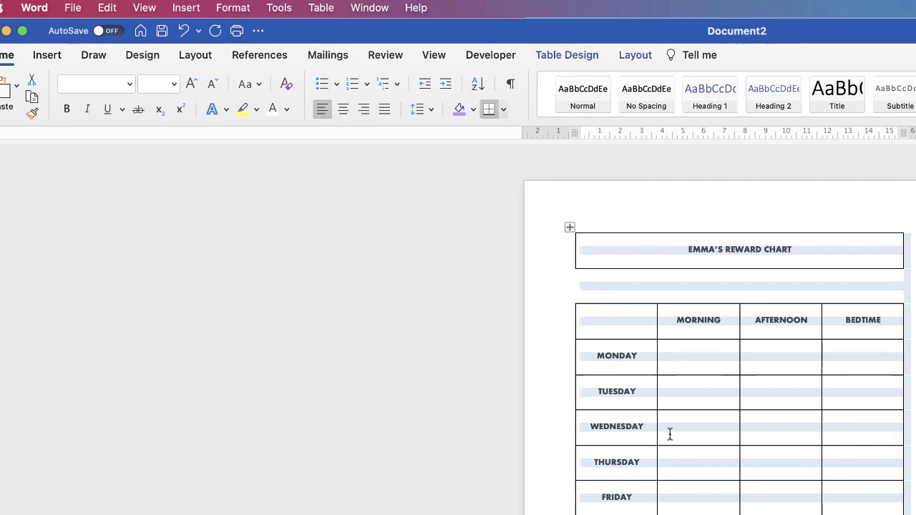
click(670, 434)
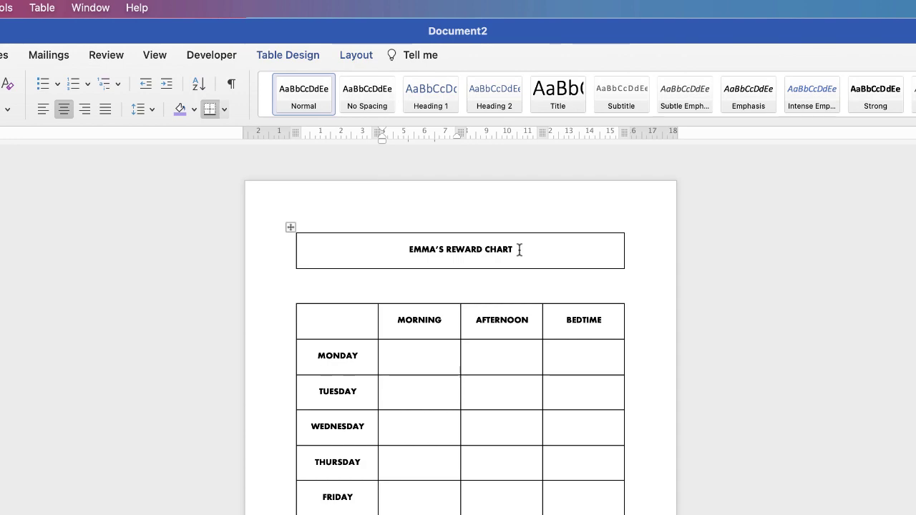
Format the chart title in the Big Book font at size 22.
drag(519, 249, 415, 250)
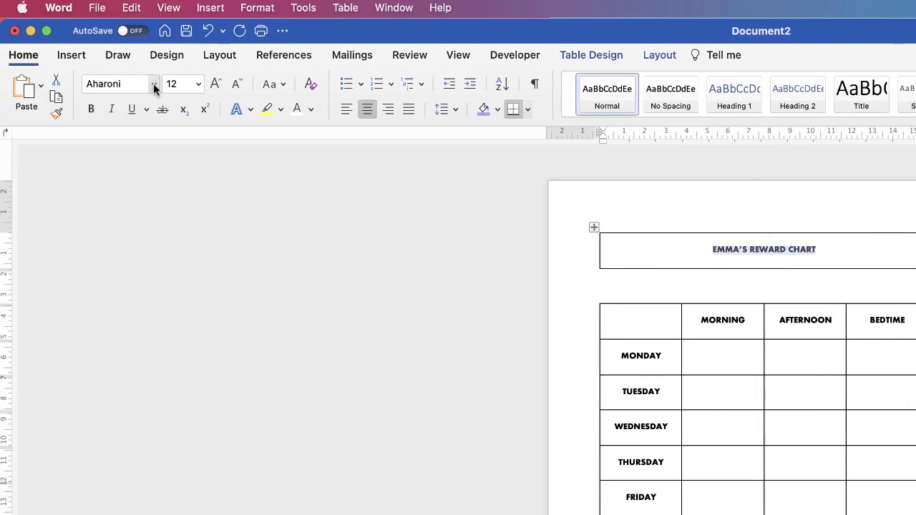
click(153, 84)
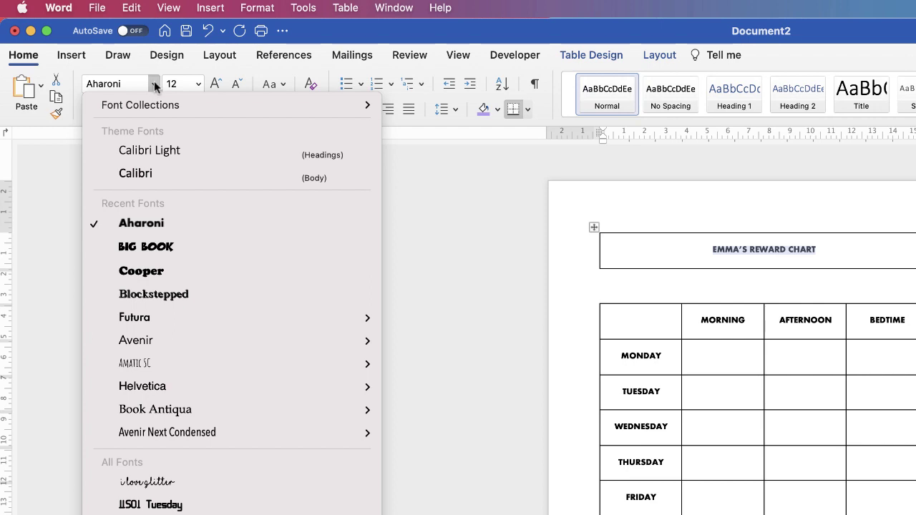
click(175, 249)
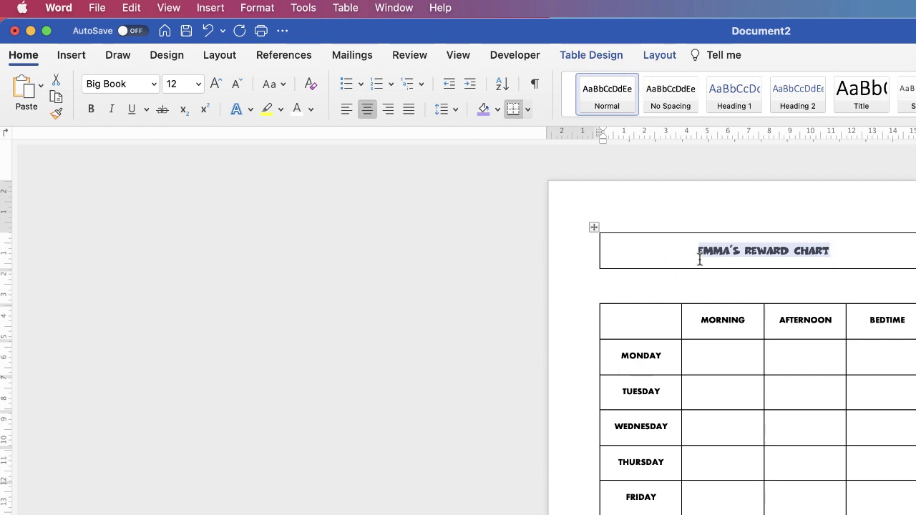
click(215, 85)
click(215, 86)
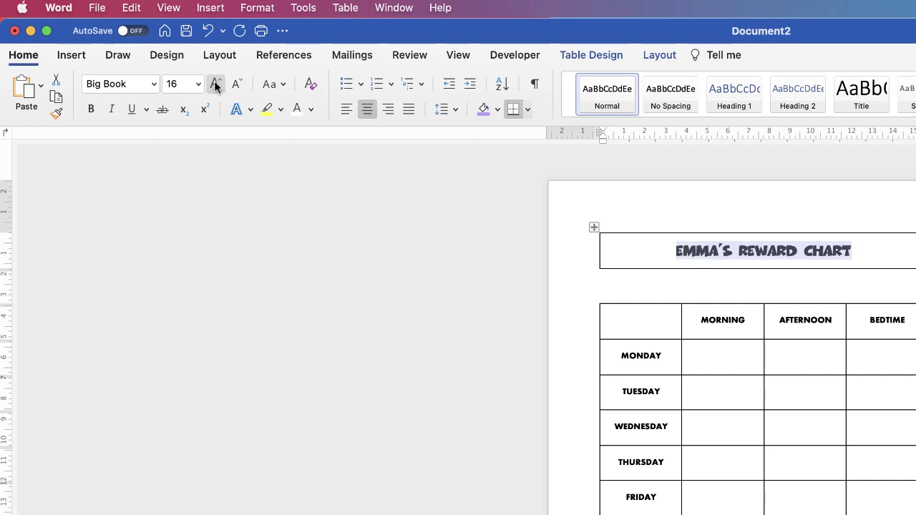
click(215, 85)
click(215, 85)
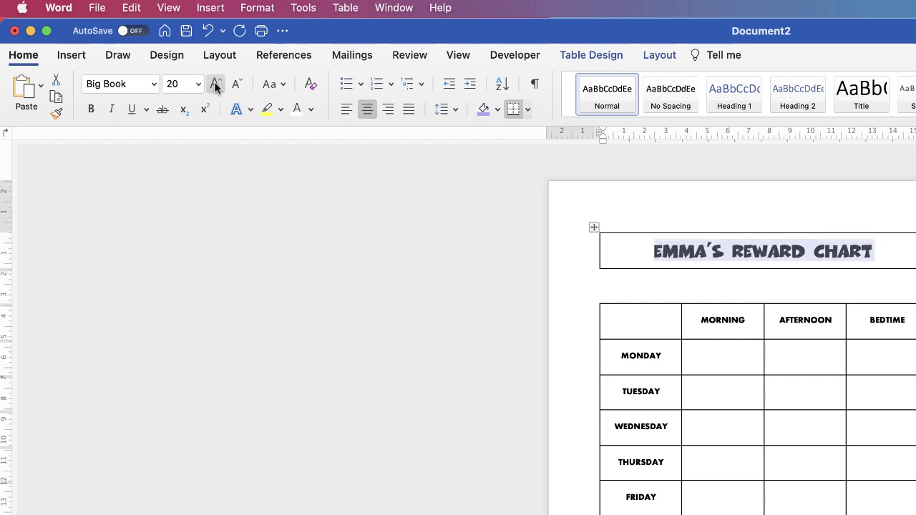
click(215, 85)
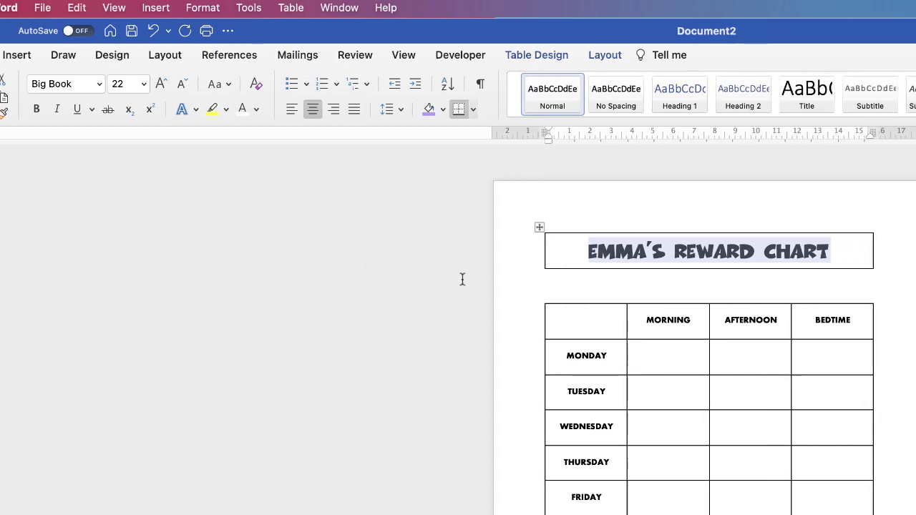
key(Left)
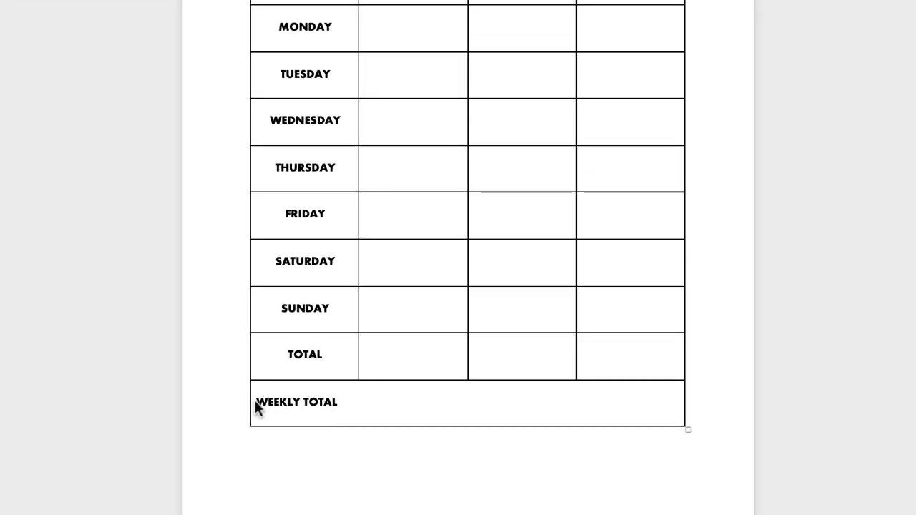
Indent the WEEKLY TOTAL label slightly and format it in Big Book, two font-size increments larger.
click(255, 402)
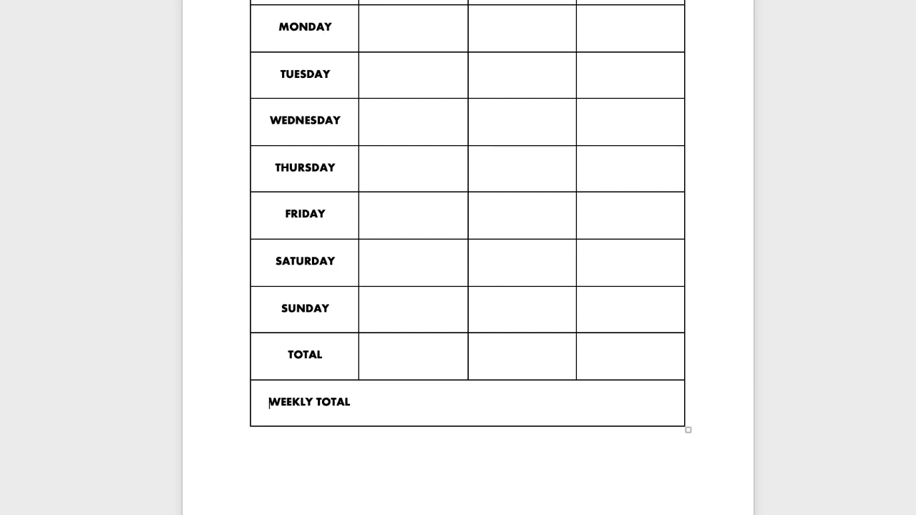
key(shift+Home)
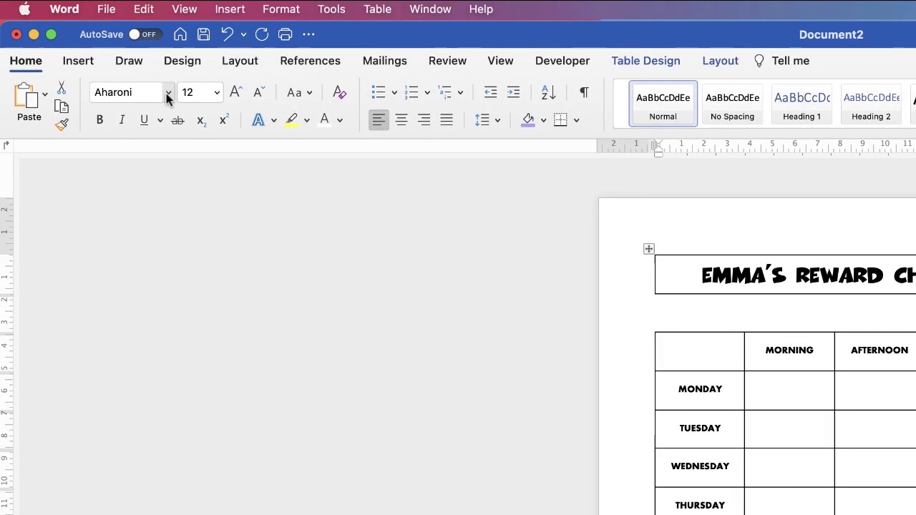
click(167, 92)
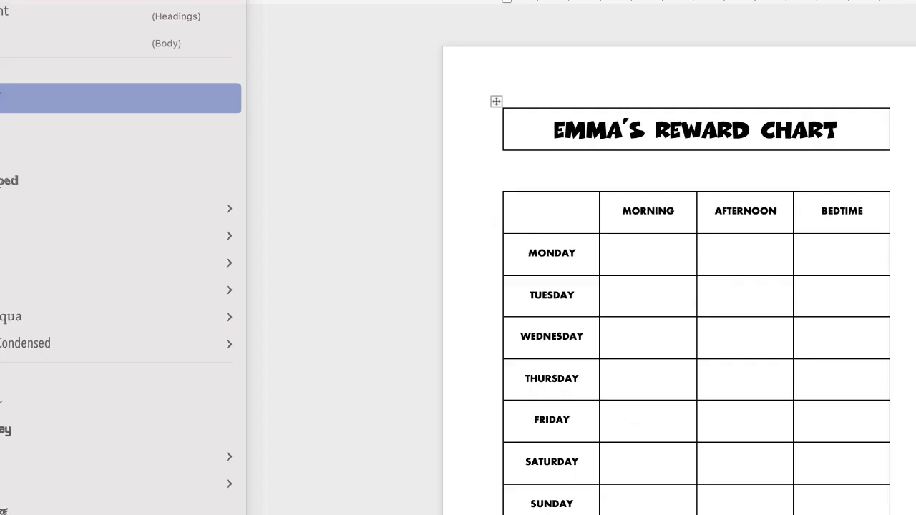
click(107, 98)
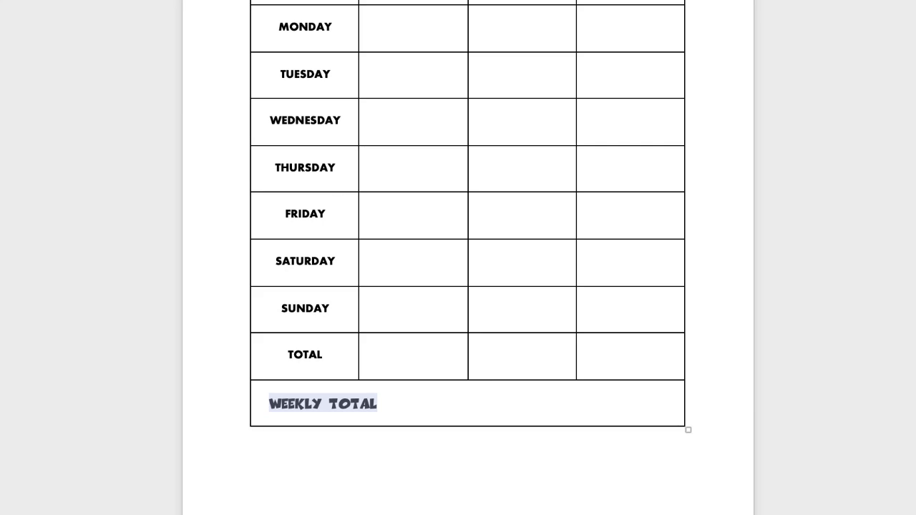
key(ctrl+bracketright)
key(ctrl+bracketright)
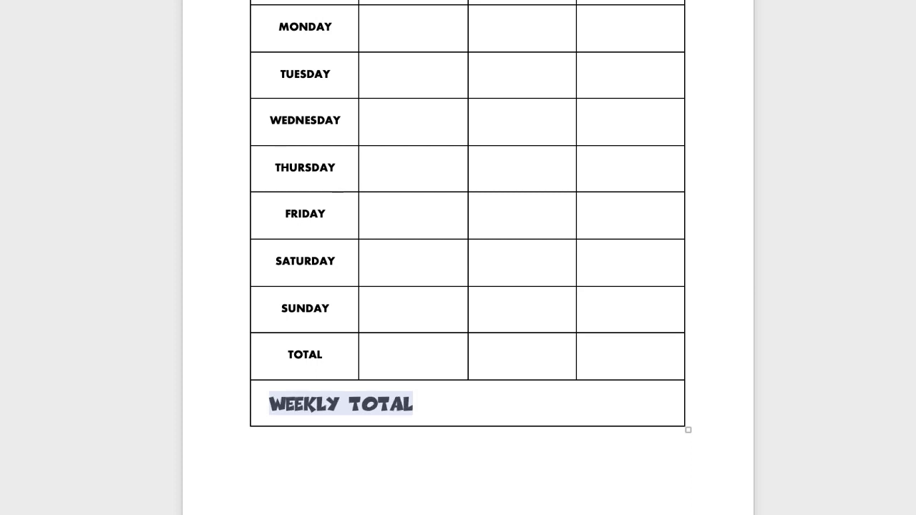
click(218, 380)
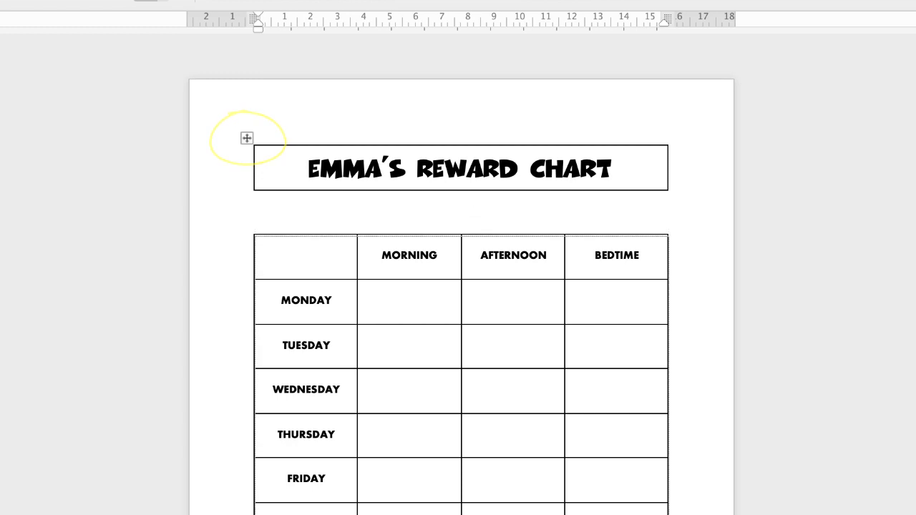
Move the table down the page by inserting three blank lines above it.
key(Return)
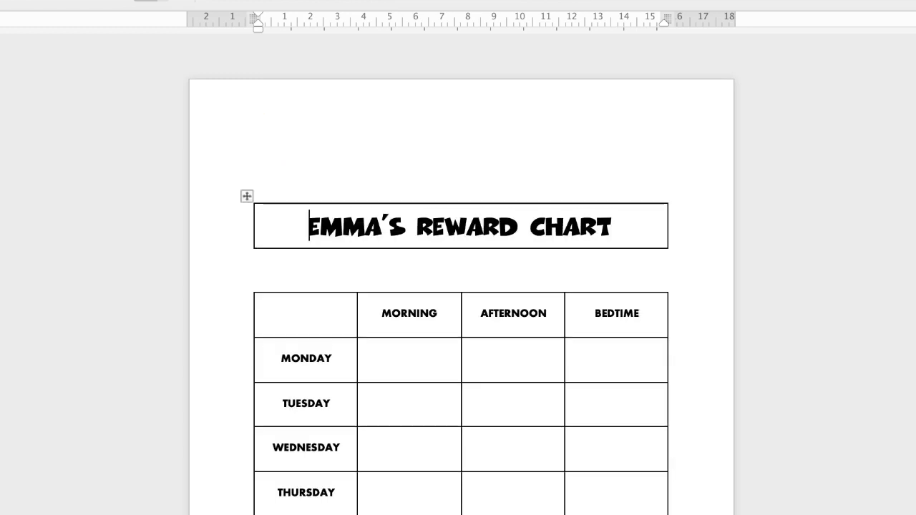
key(super+z)
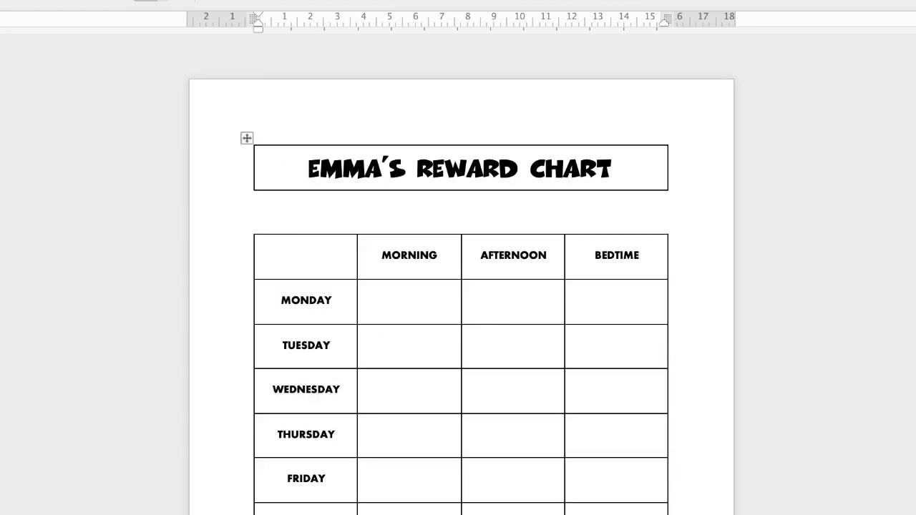
key(super+a)
click(309, 169)
key(Return)
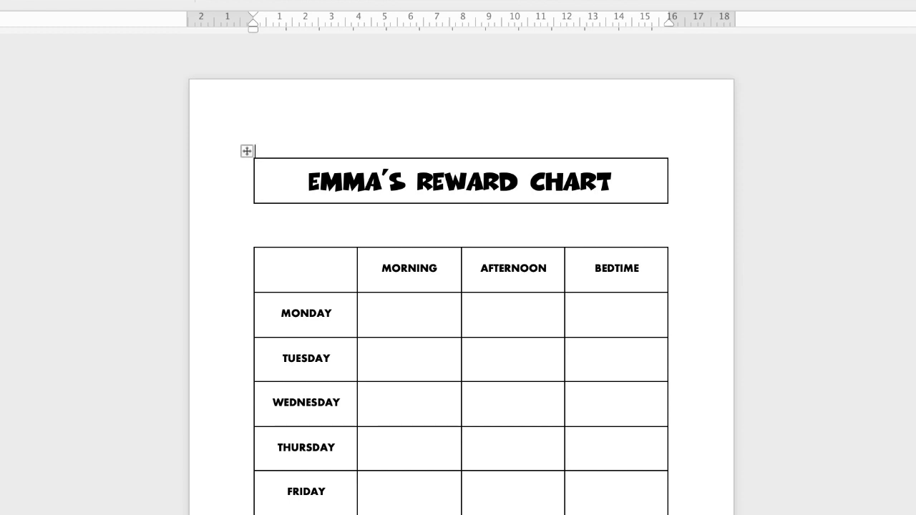
key(Return)
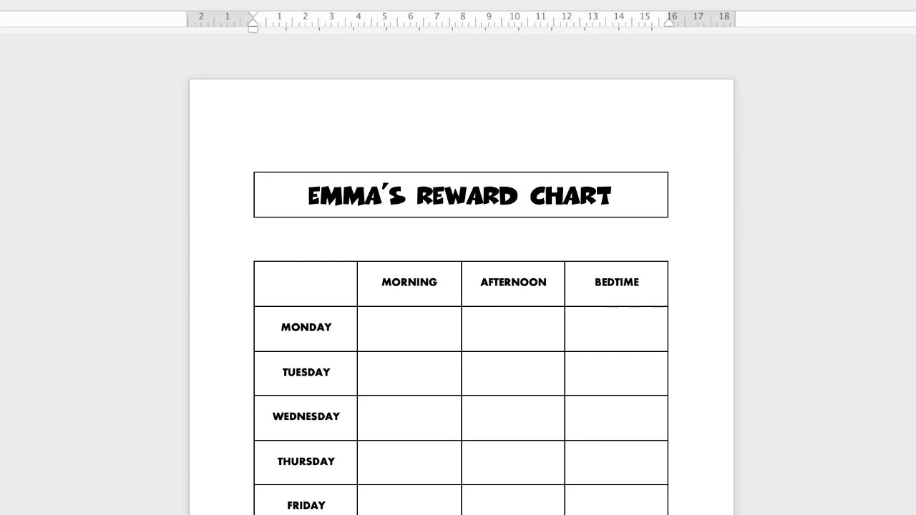
key(Return)
key(Return)
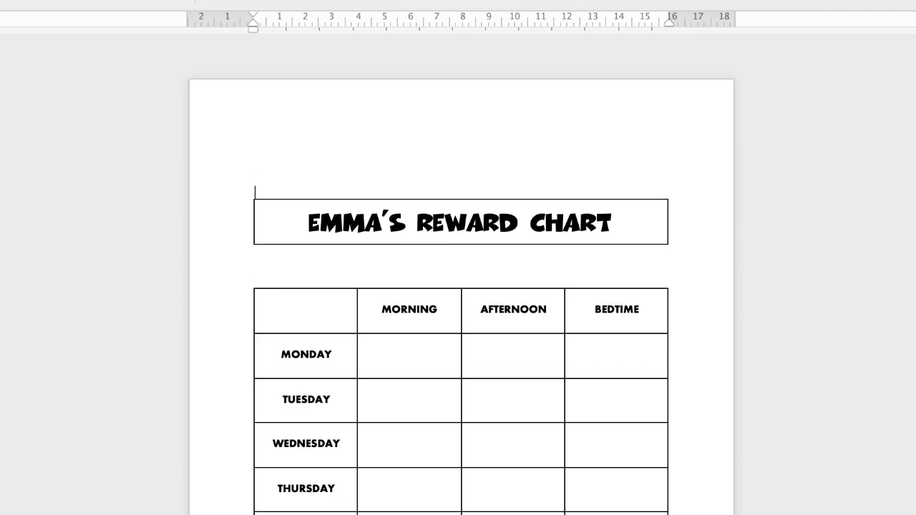
key(BackSpace)
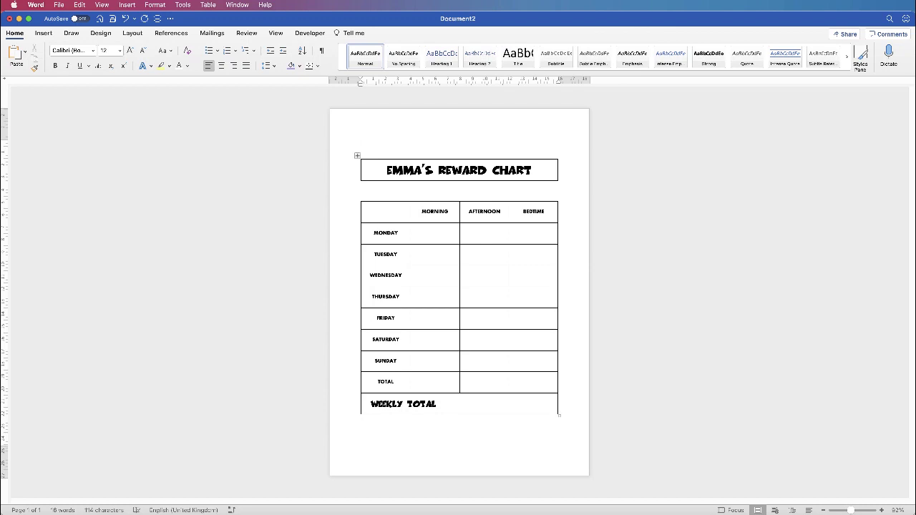
Switch to Safari and search Google for COLOUR PALETTES.
key(super+Tab)
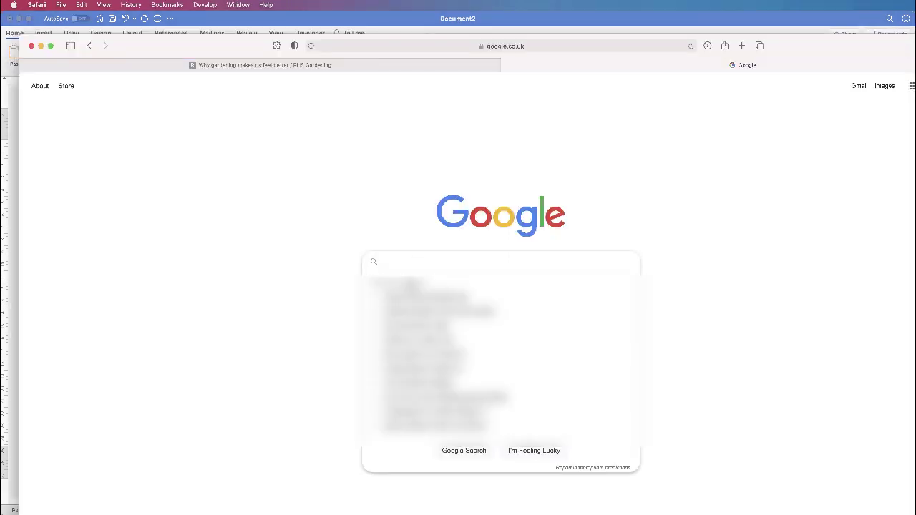
text(COLO)
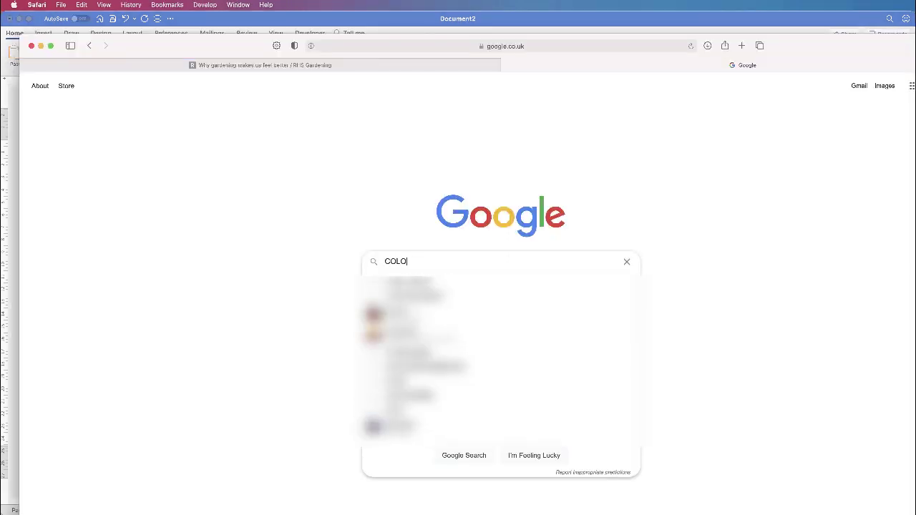
text(UR P)
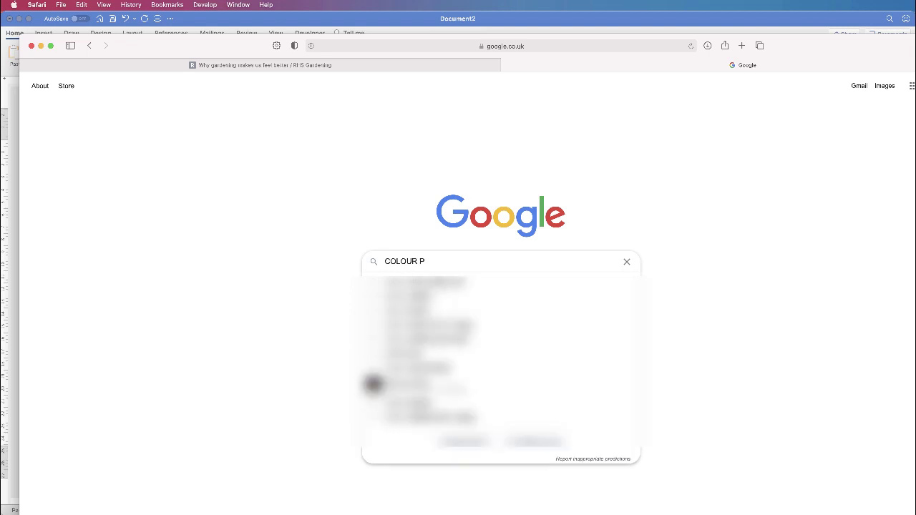
text(ALETTES)
key(Return)
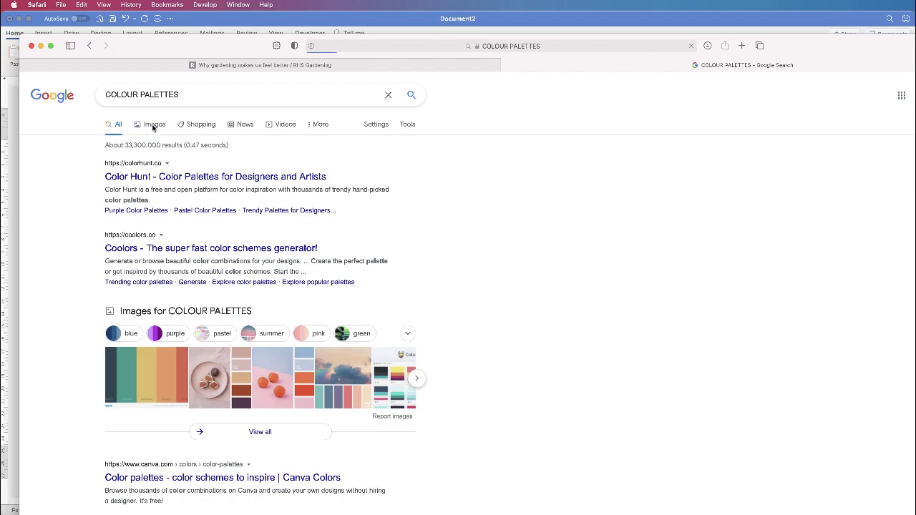
Browse the colour palette image results, filter them to purple, and capture a screenshot of the Shades of Purple Color Palette swatches.
click(150, 127)
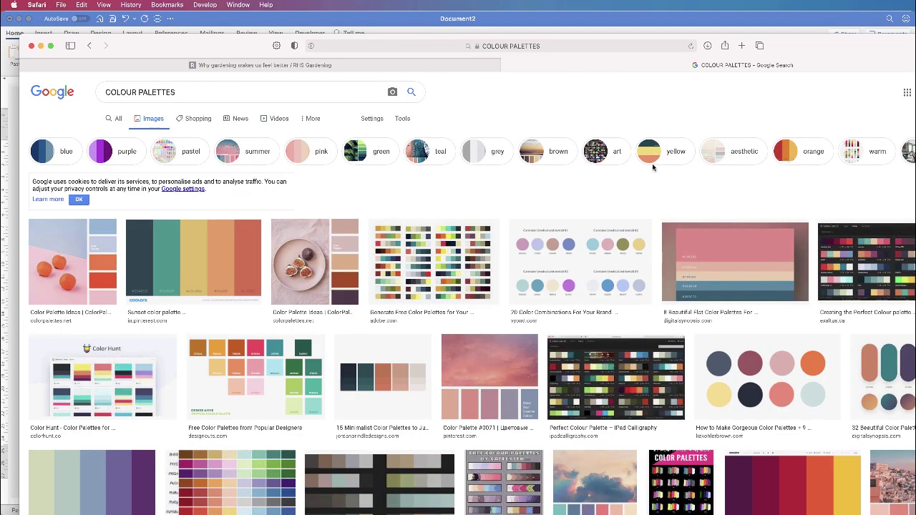
scroll(472, 306, down, 15)
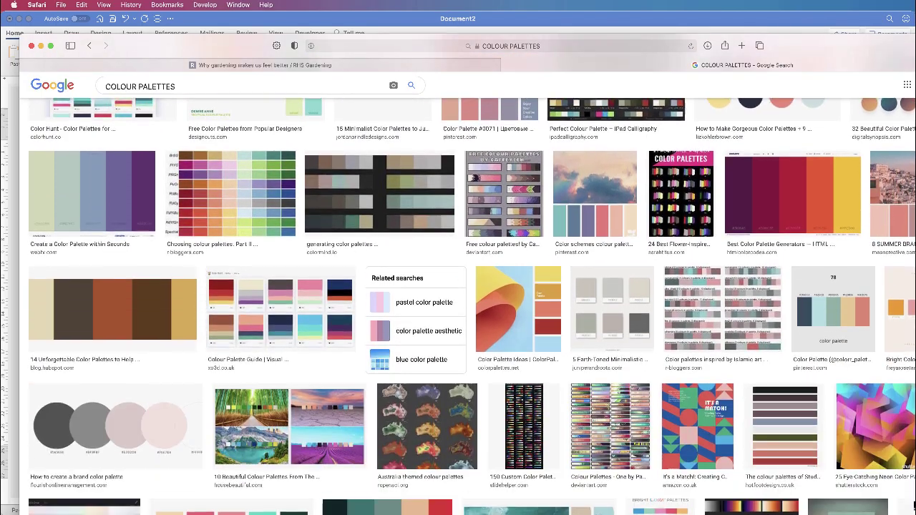
scroll(856, 251, up, 15)
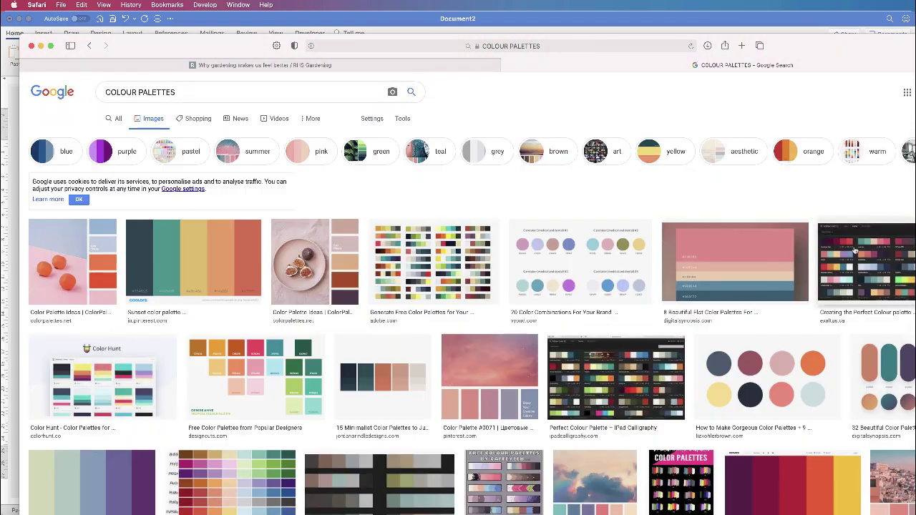
click(118, 156)
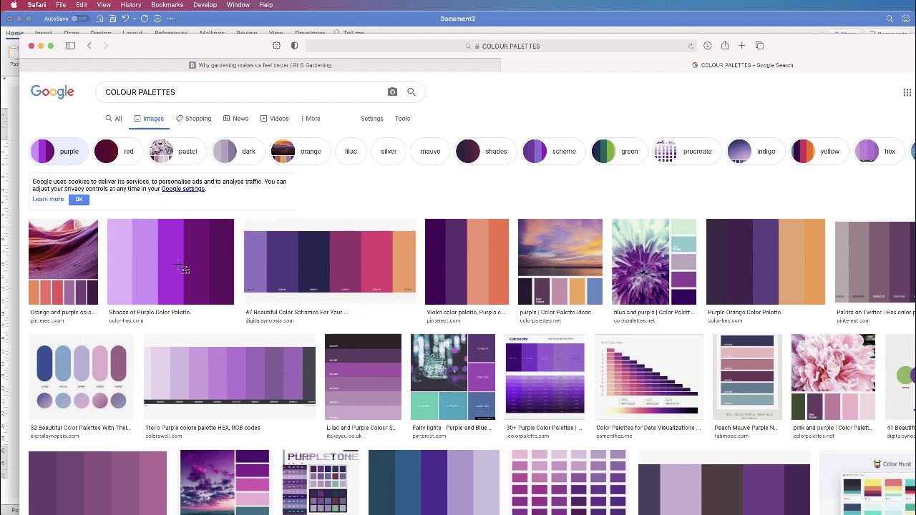
drag(113, 237, 238, 304)
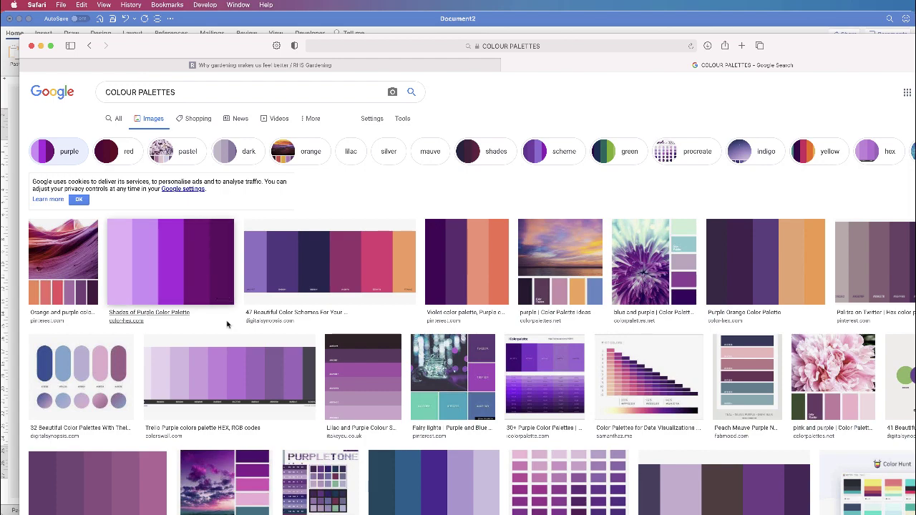
Switch to Word, insert the purple palette screenshot into the document, and set its text wrapping to In Front of Text.
click(41, 46)
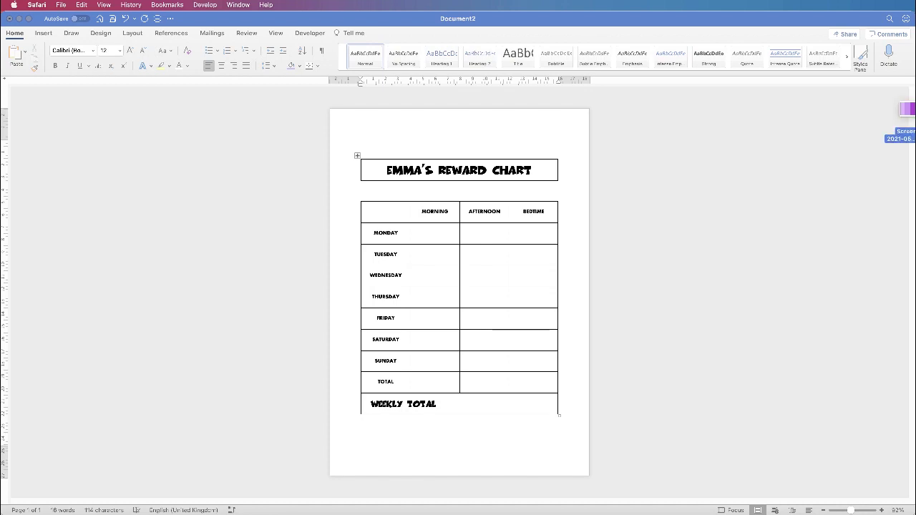
drag(900, 120, 360, 338)
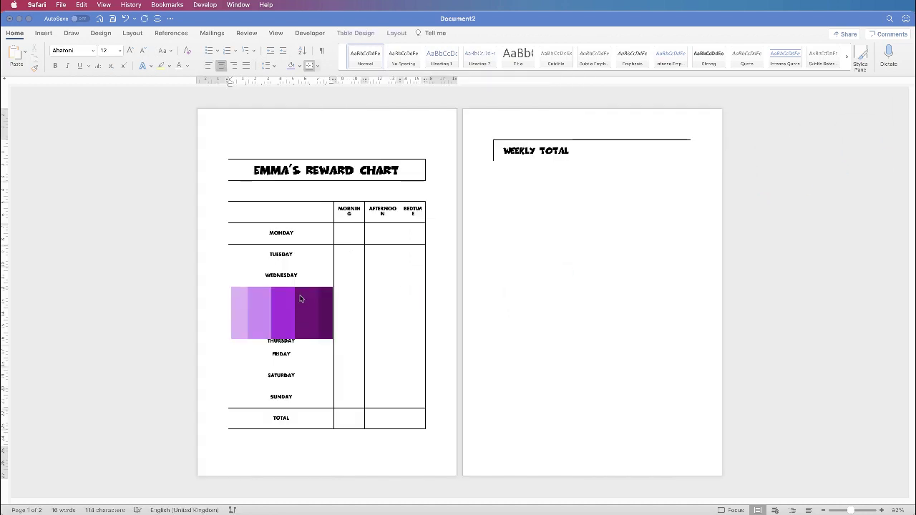
click(293, 307)
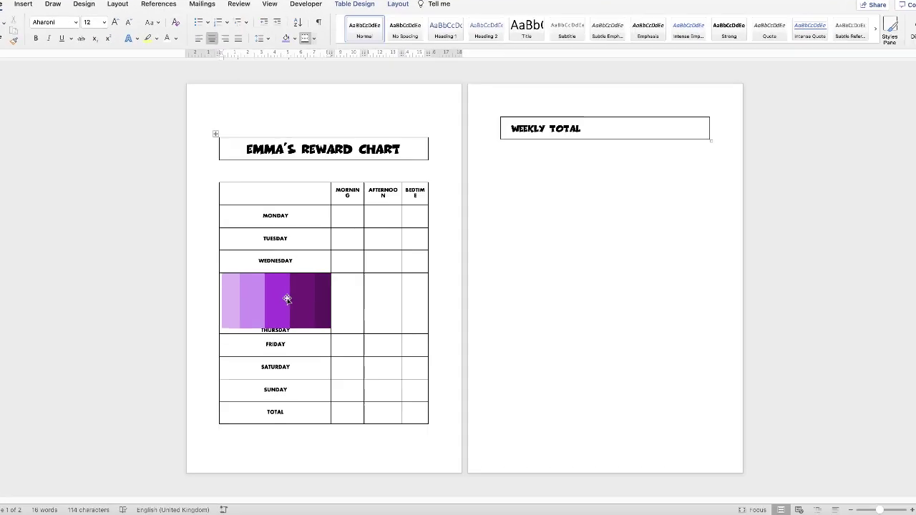
click(289, 293)
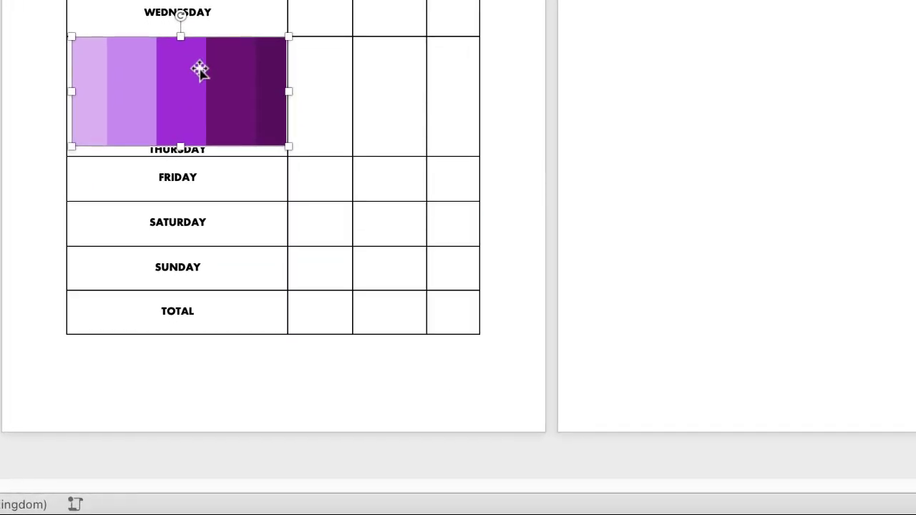
right_click(288, 290)
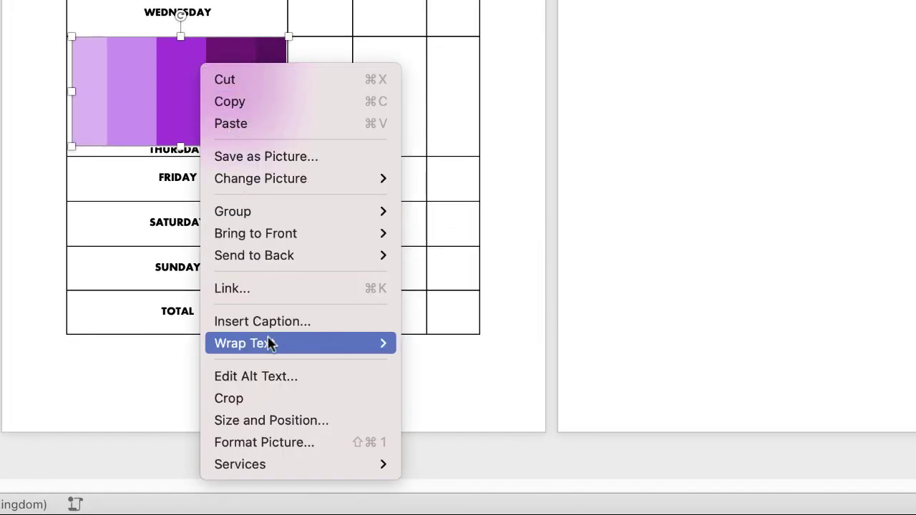
mouse_move(269, 345)
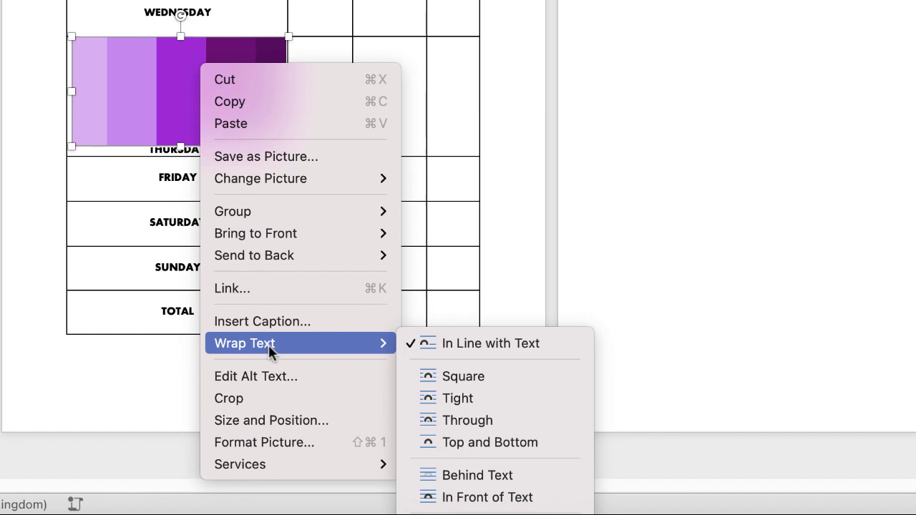
click(472, 499)
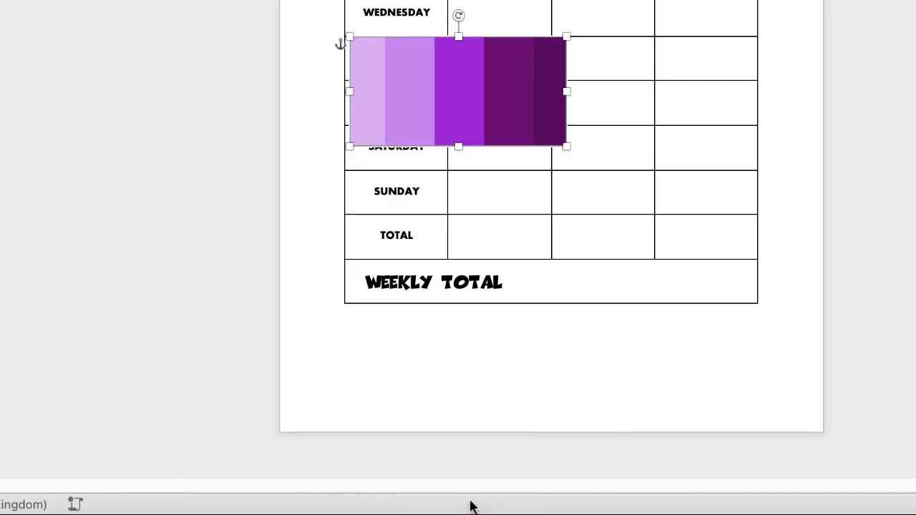
Shrink the purple palette image and position it below the WEEKLY TOTAL row at the table's left edge.
drag(466, 108, 529, 370)
drag(627, 304, 548, 344)
drag(501, 383, 444, 370)
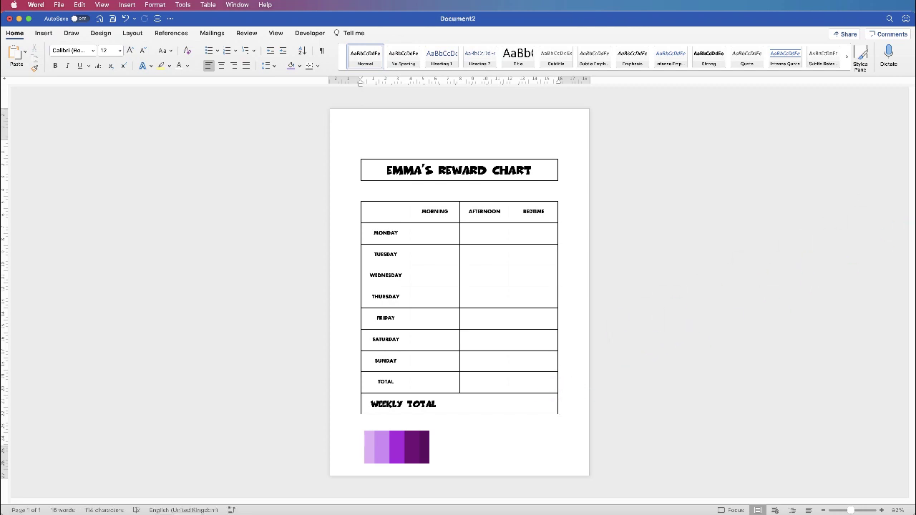
Insert the blue-to-pink weekday palette image In Front of Text, scaled down in the page's right margin beside the table's last rows.
drag(912, 181, 415, 295)
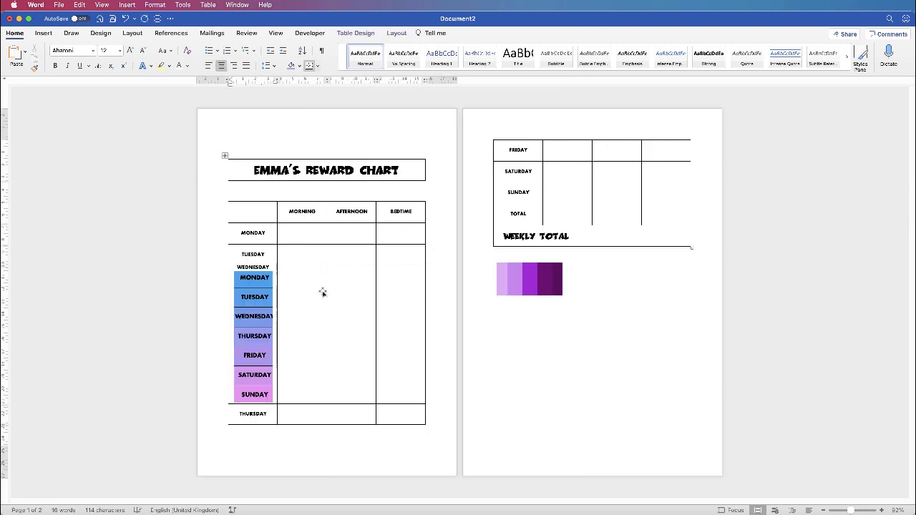
click(245, 317)
right_click(254, 309)
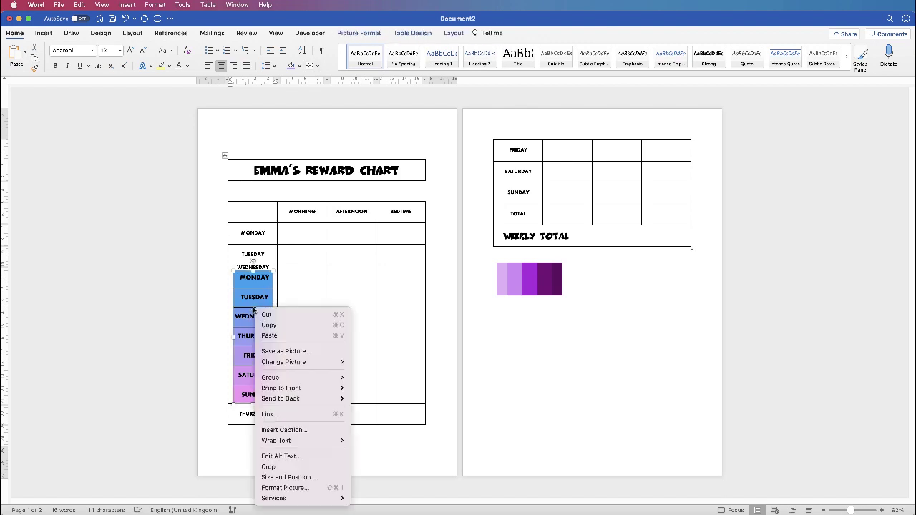
mouse_move(283, 441)
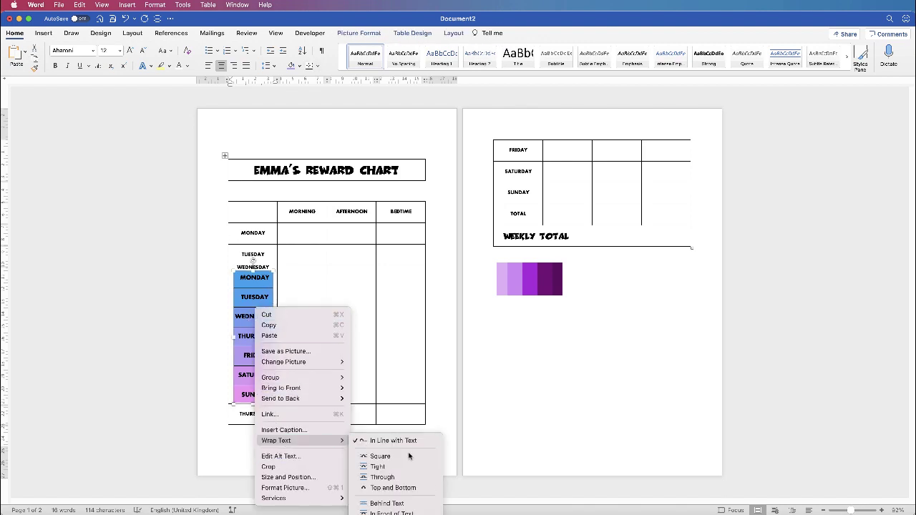
click(393, 512)
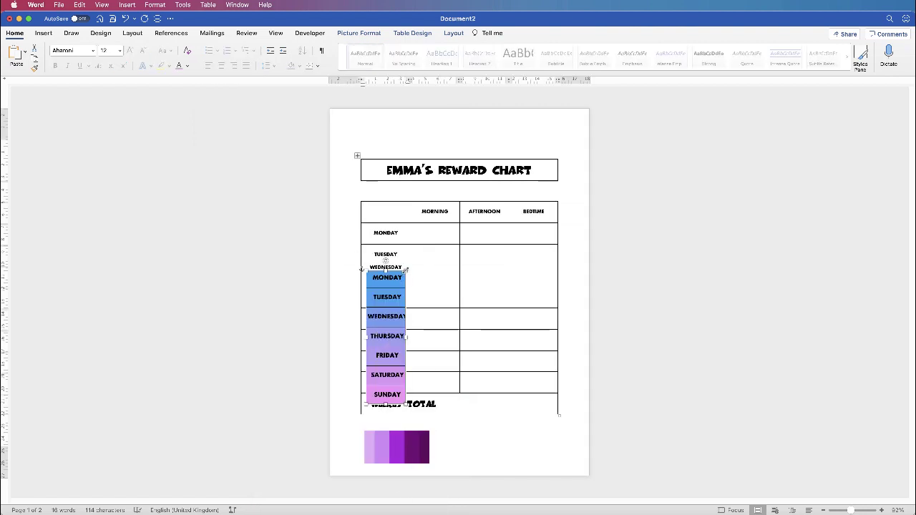
drag(406, 271, 390, 323)
drag(380, 372, 572, 434)
Delete the purple palette image below the table.
click(411, 448)
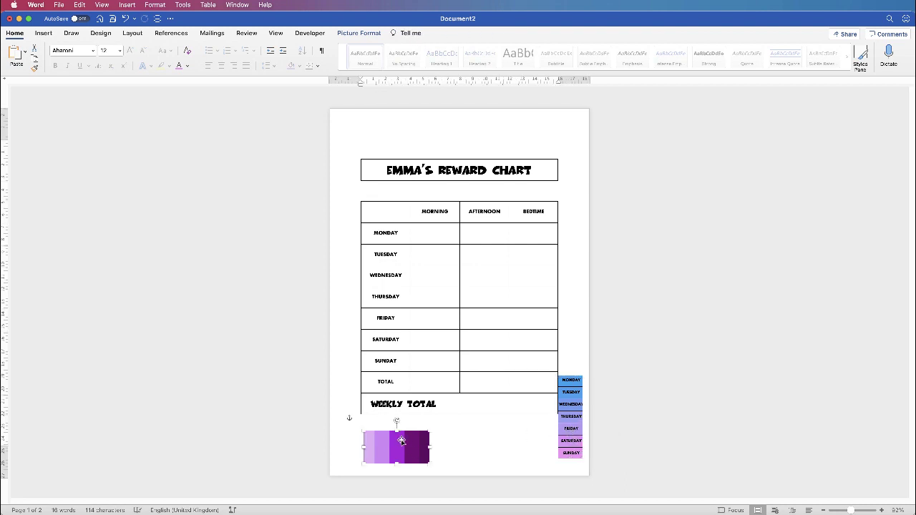
key(Delete)
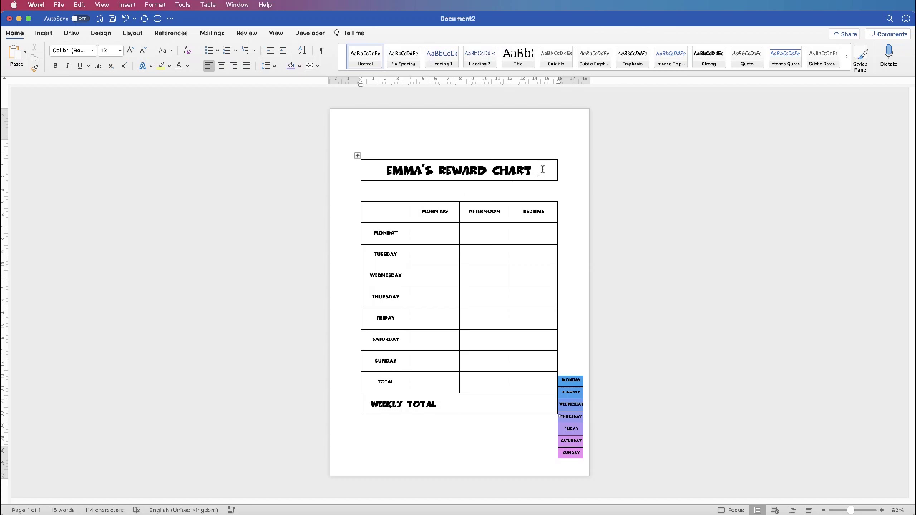
Shade the chart title cell with the pink sampled by eyedropper from the SUNDAY swatch of the weekday palette image.
click(542, 170)
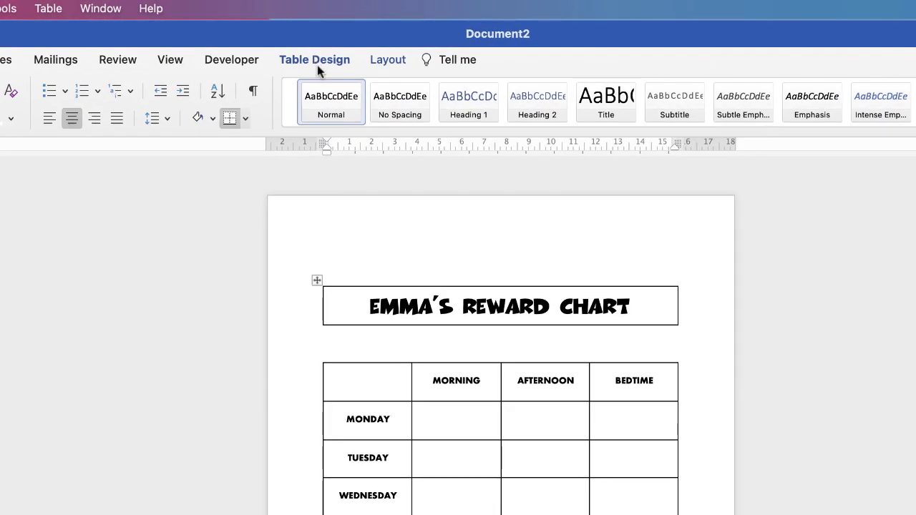
click(317, 65)
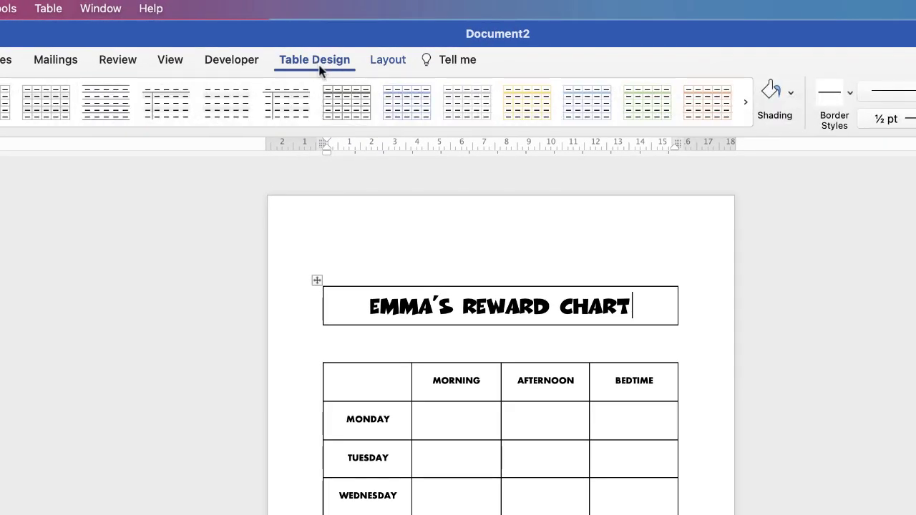
click(790, 100)
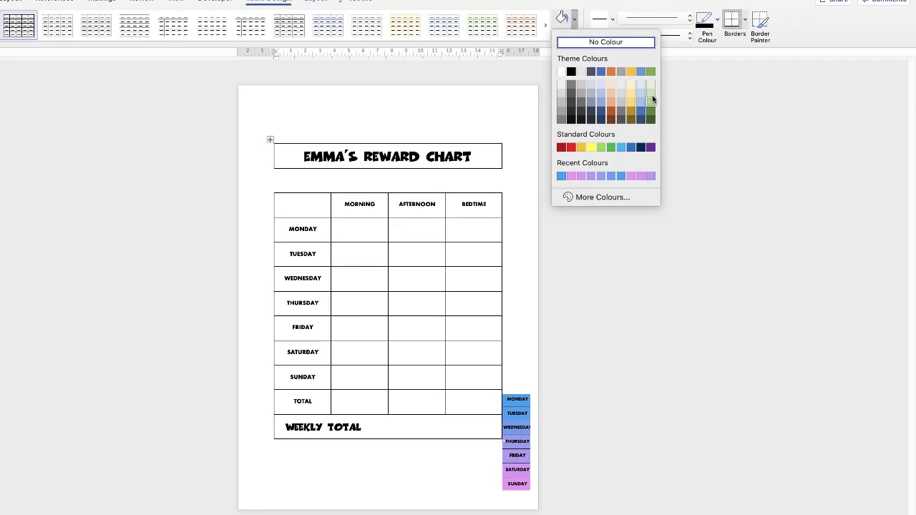
click(570, 198)
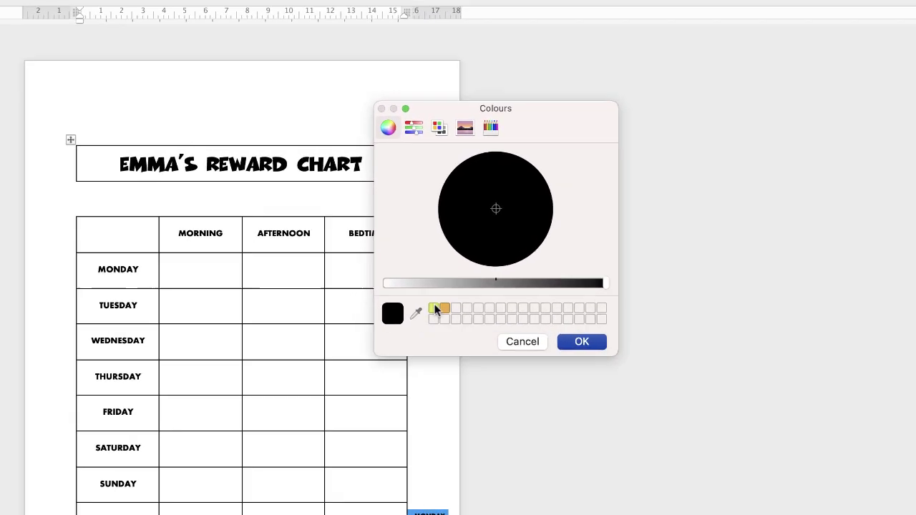
click(518, 256)
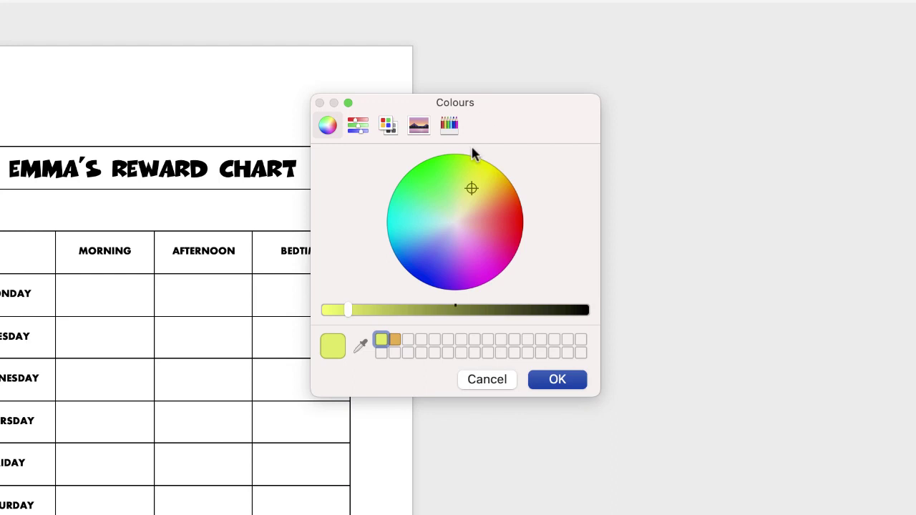
click(361, 346)
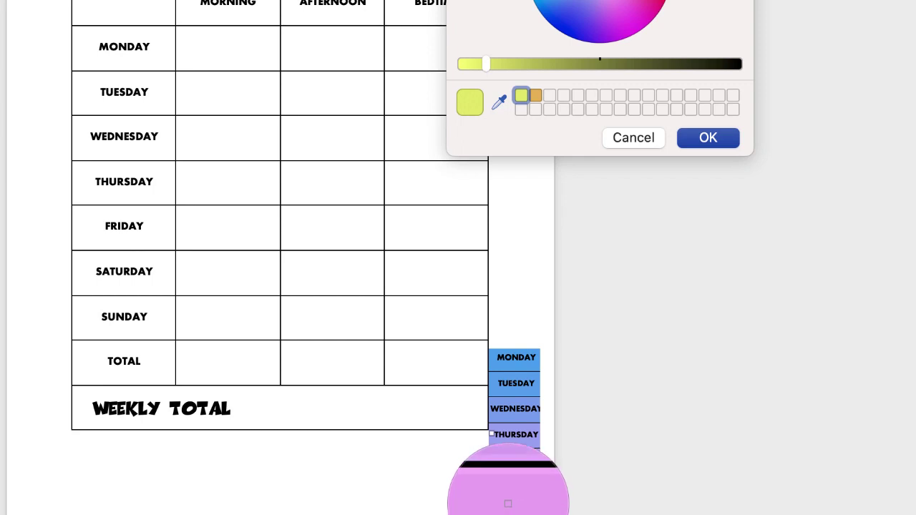
click(507, 504)
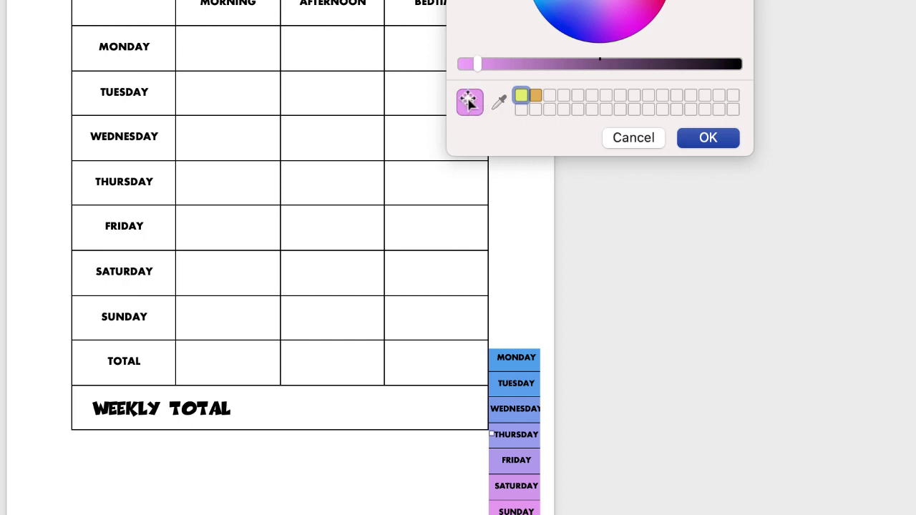
click(706, 140)
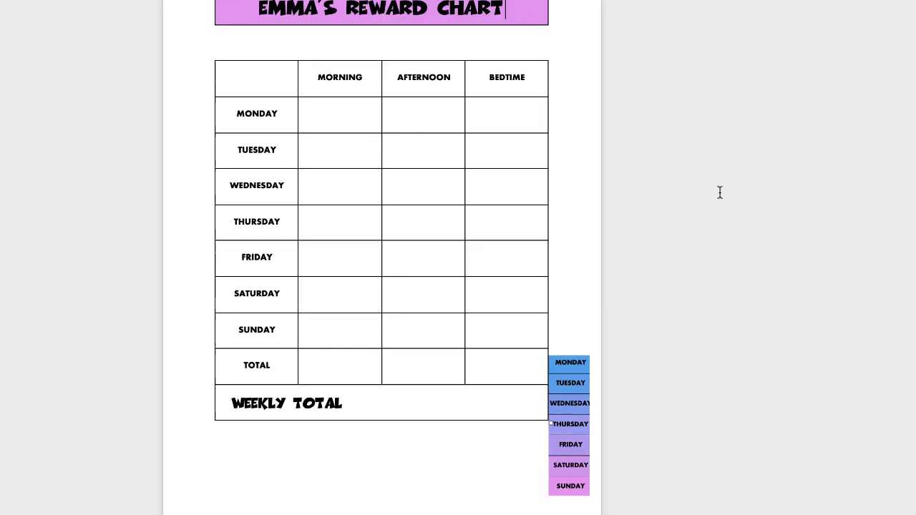
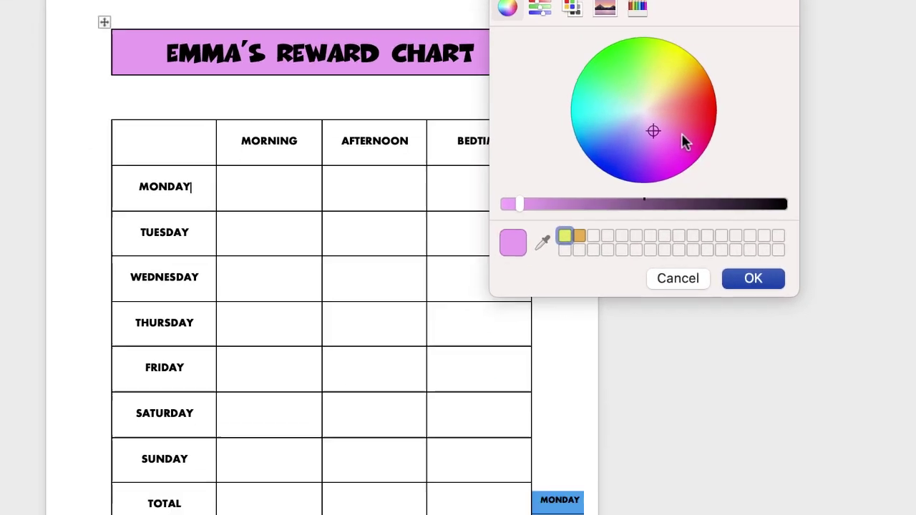
Shade the MONDAY cell with the blue sampled by eyedropper from the MONDAY swatch of the palette image.
click(542, 242)
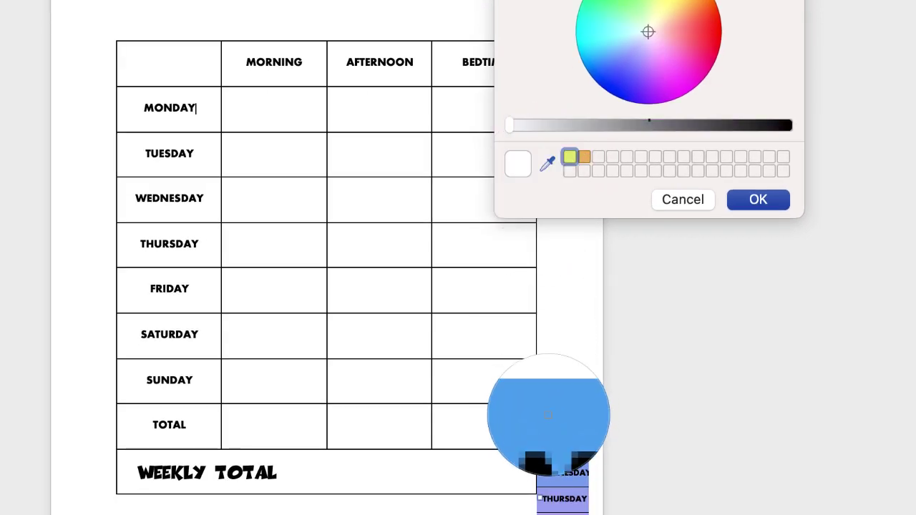
click(549, 415)
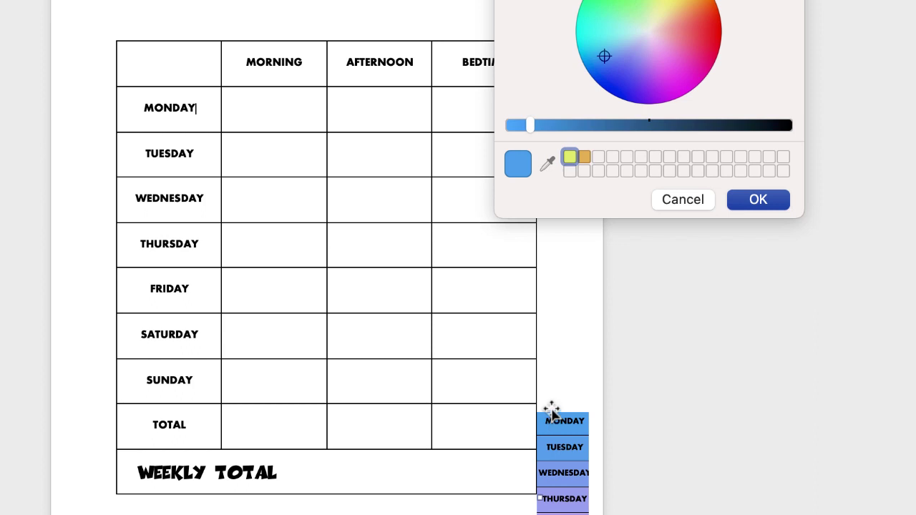
click(755, 200)
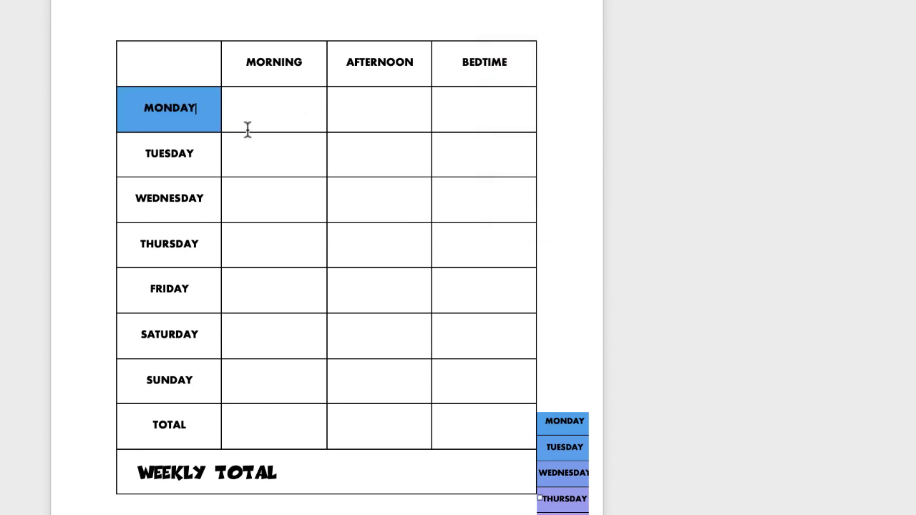
Shade the TUESDAY cell with the blue sampled by eyedropper from the TUESDAY swatch of the palette image.
click(196, 153)
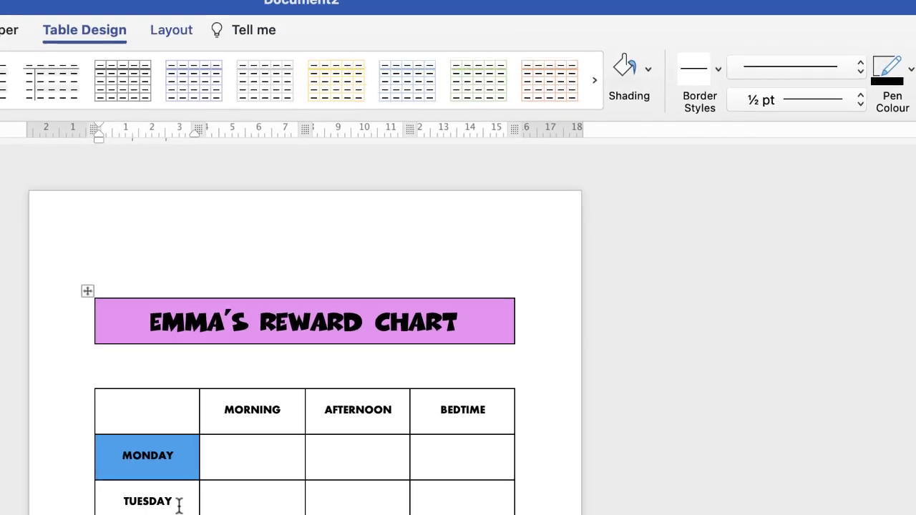
click(648, 79)
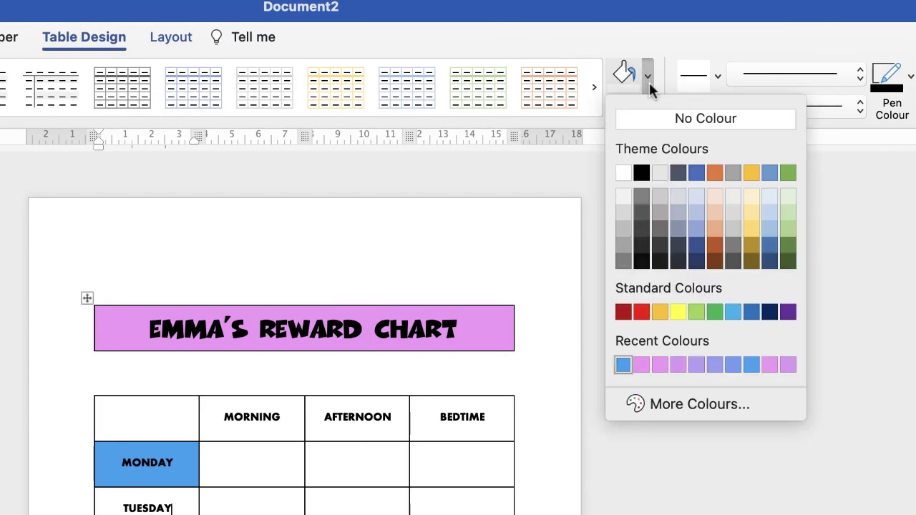
click(667, 399)
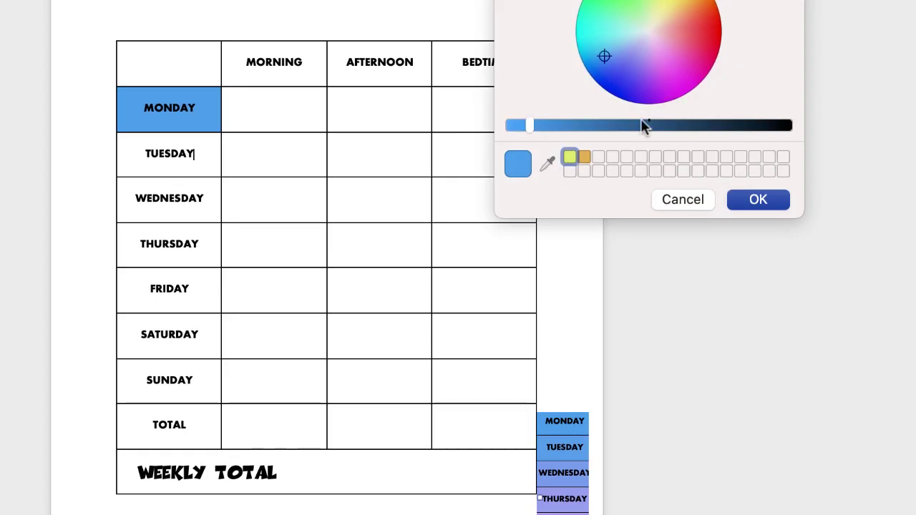
click(546, 161)
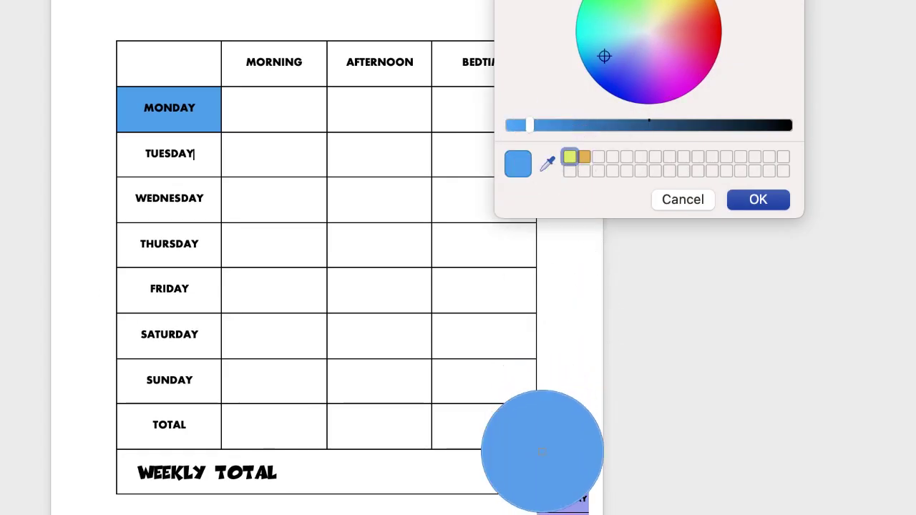
click(542, 448)
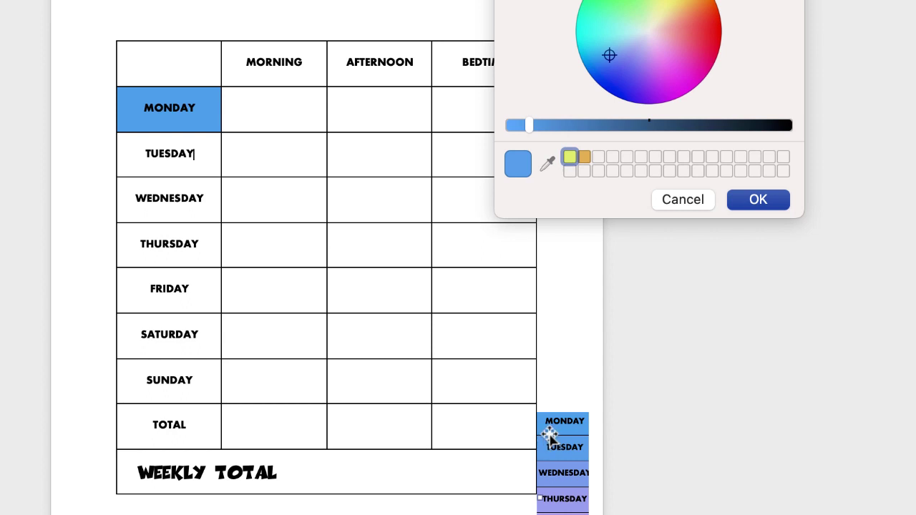
click(749, 203)
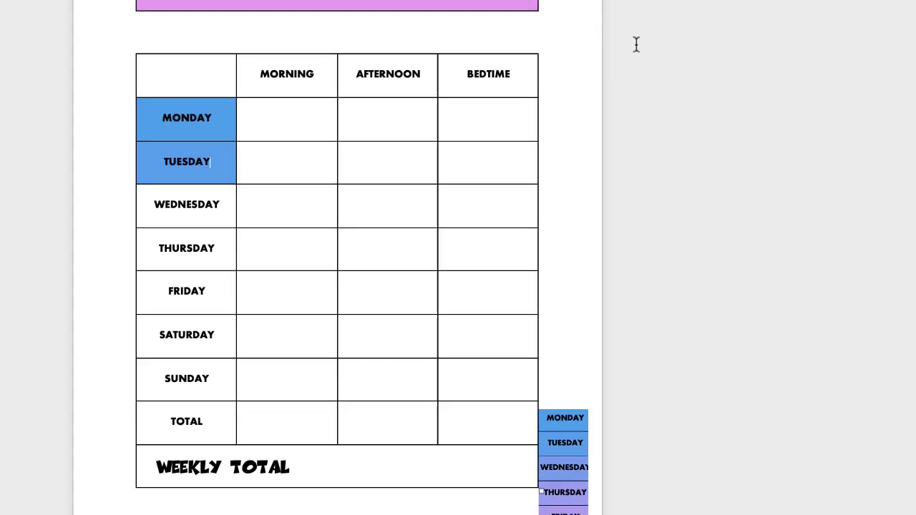
Shade the WEDNESDAY and THURSDAY cells with the colours sampled by eyedropper from their matching swatches in the palette image.
click(661, 274)
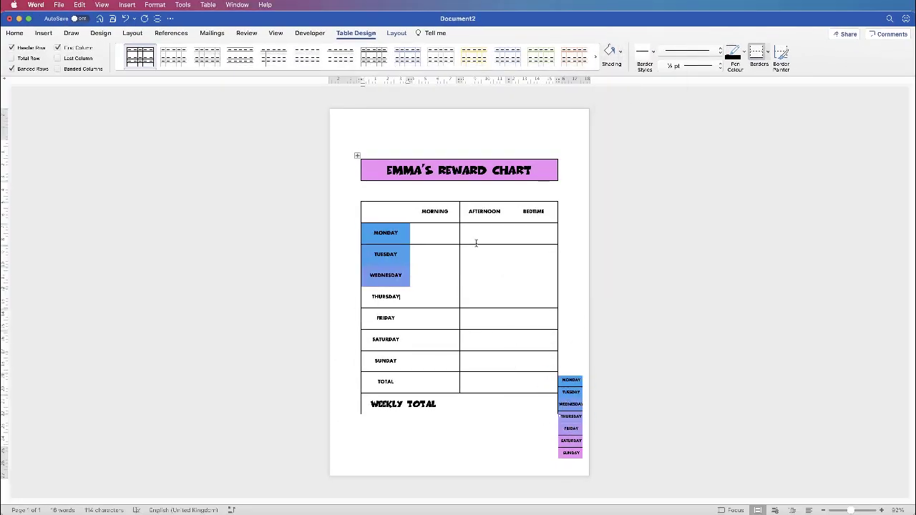
click(563, 258)
click(570, 416)
click(662, 276)
Shade the FRIDAY cell with the purple sampled by eyedropper from the FRIDAY swatch of the palette image.
click(396, 317)
click(619, 51)
click(630, 208)
click(563, 258)
click(571, 428)
click(668, 278)
Shade the SATURDAY cell with the pinkish purple sampled from the SATURDAY swatch of the palette image.
click(620, 52)
click(651, 205)
click(662, 276)
Shade the SUNDAY cell with the pink sampled by eyedropper from the SUNDAY swatch of the palette image.
click(620, 52)
click(651, 204)
click(564, 259)
click(570, 452)
click(661, 276)
Shade the TOTAL cell with the recently used blue that matches the MONDAY cell.
click(385, 382)
click(620, 51)
click(647, 185)
Shade the WEEKLY TOTAL row and the MORNING, AFTERNOON and BEDTIME header cells with the recently used FRIDAY purple.
click(487, 403)
click(620, 52)
click(627, 188)
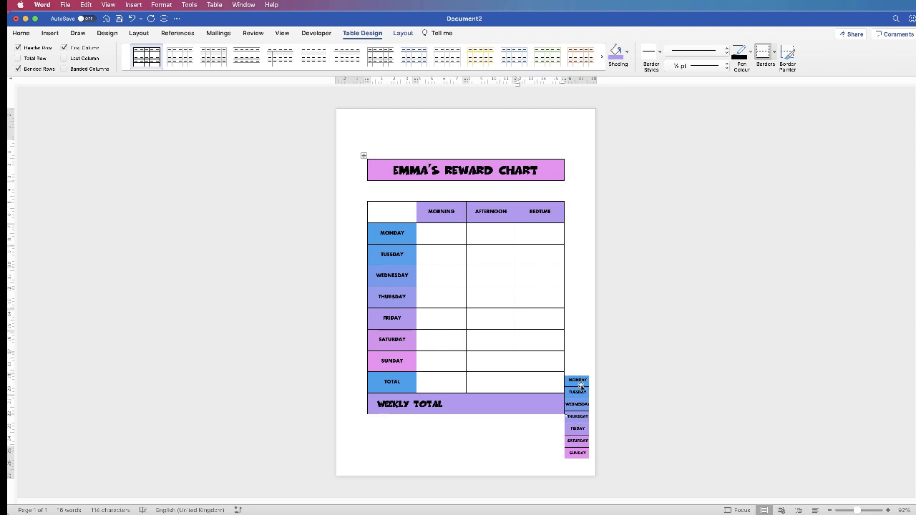
click(627, 52)
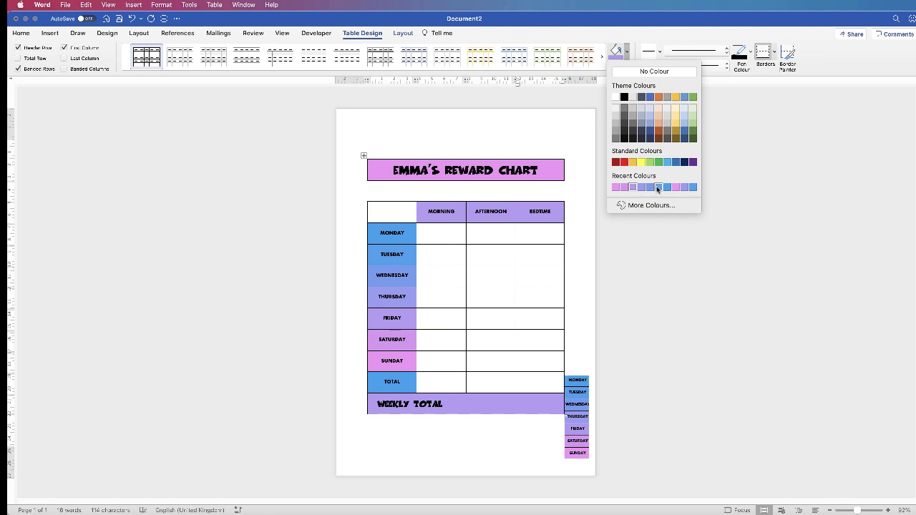
click(627, 52)
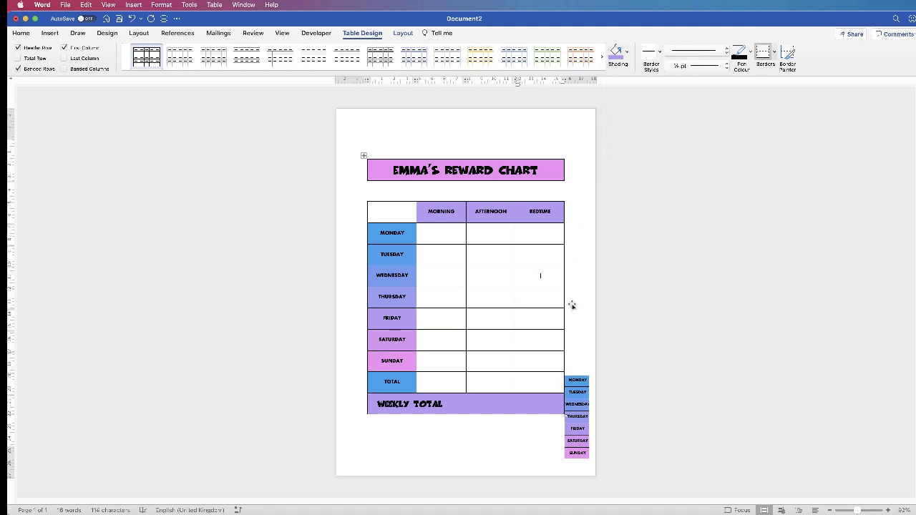
Delete the weekday palette image from the page margin beside the table.
click(578, 381)
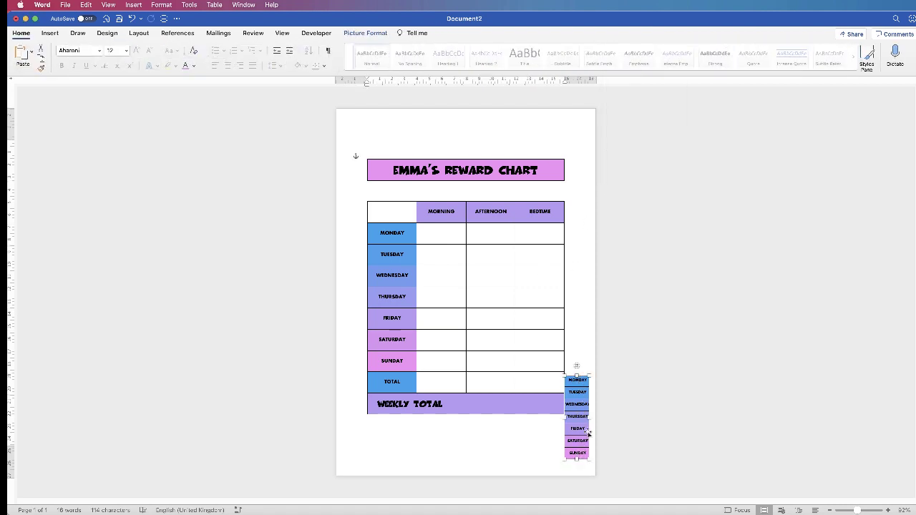
key(BackSpace)
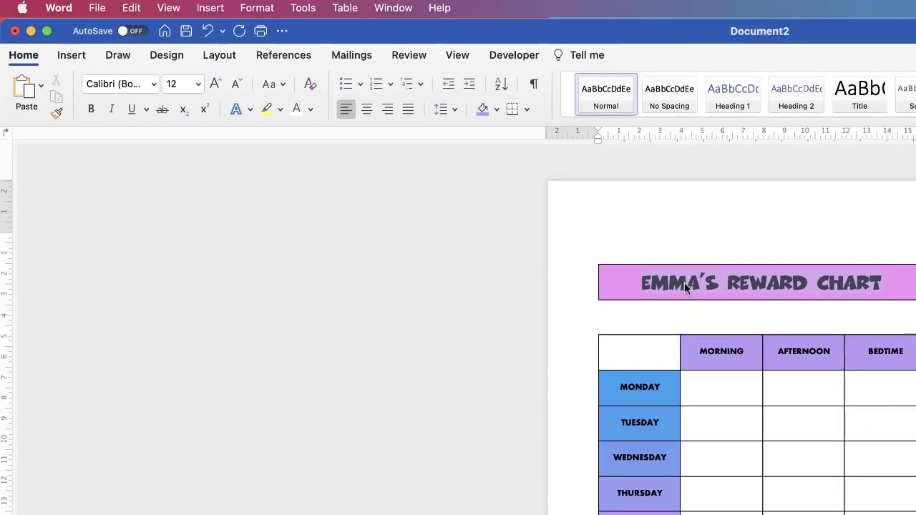
Set the font colour of the chart title and the WEEKLY TOTAL text to white.
click(419, 170)
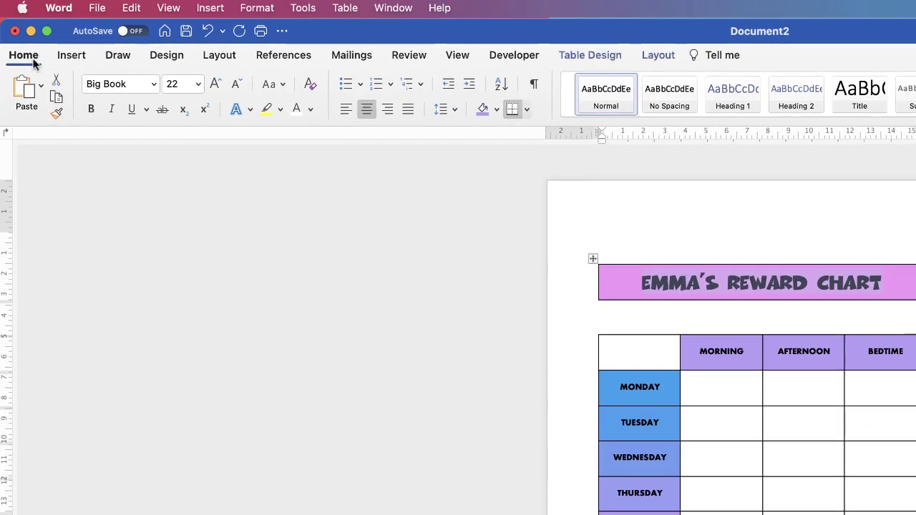
click(310, 111)
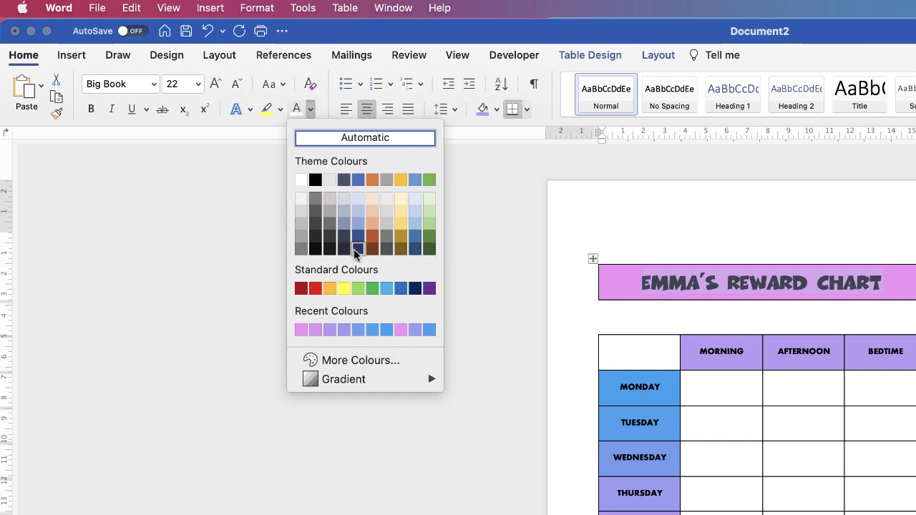
click(300, 181)
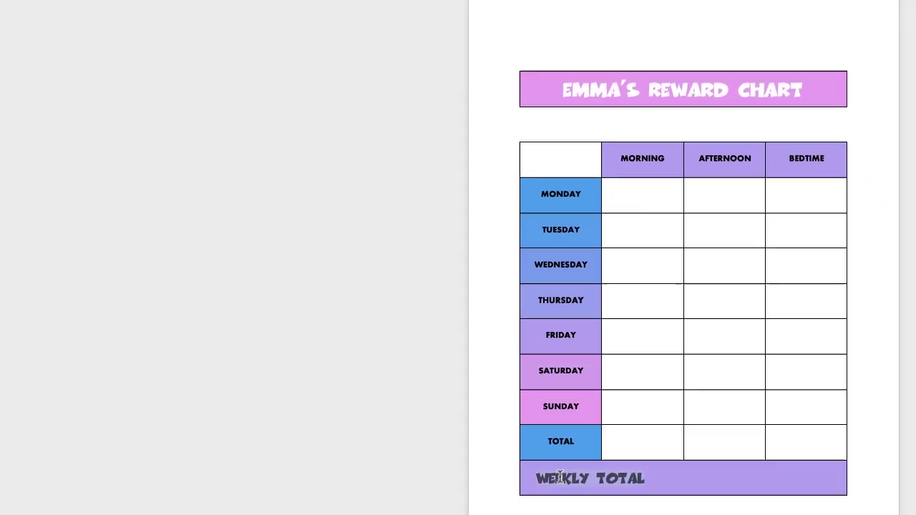
key(F4)
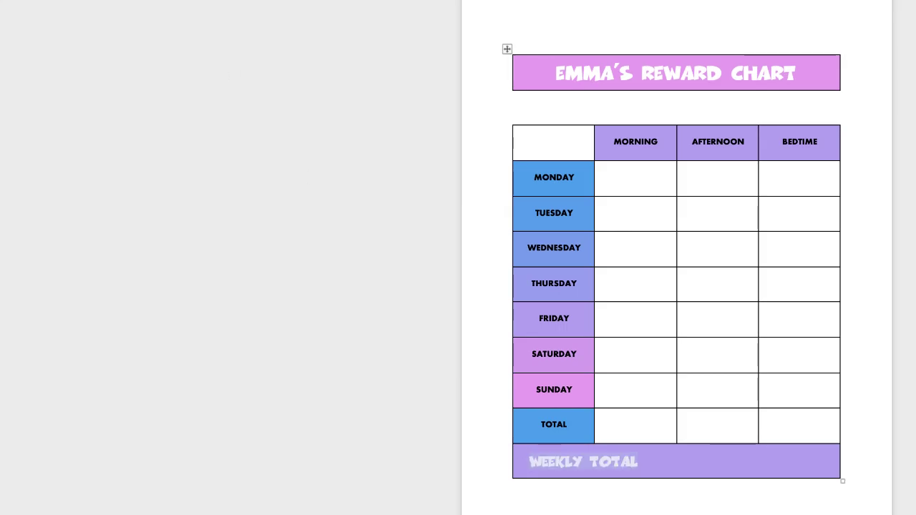
Repeat the white font colour on the MORNING, AFTERNOON and BEDTIME header labels.
drag(820, 143, 657, 146)
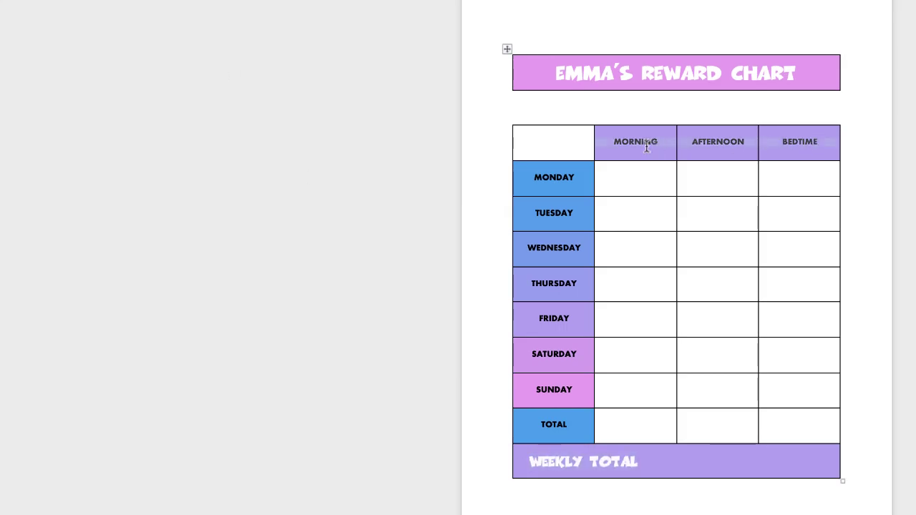
key(F4)
click(636, 178)
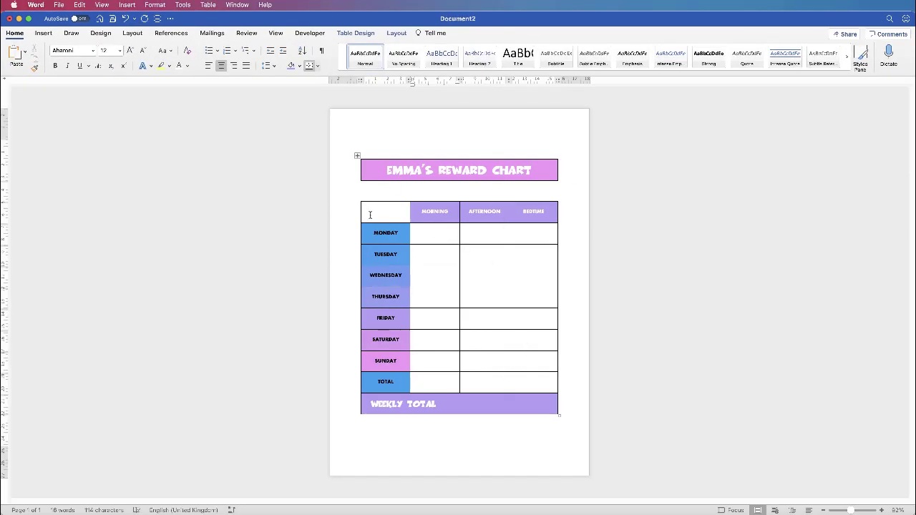
Increase the font size of the table cells from the header row through the TOTAL row to 16.
drag(402, 210, 531, 375)
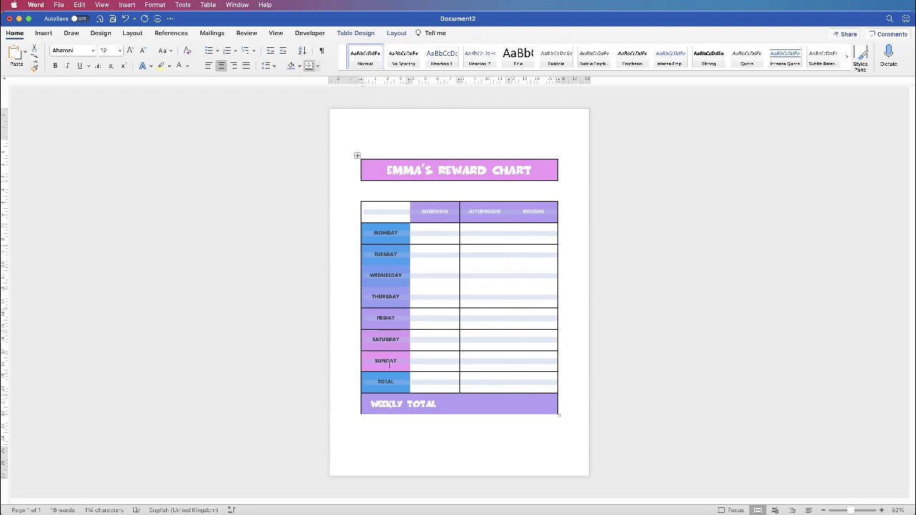
click(131, 51)
click(130, 52)
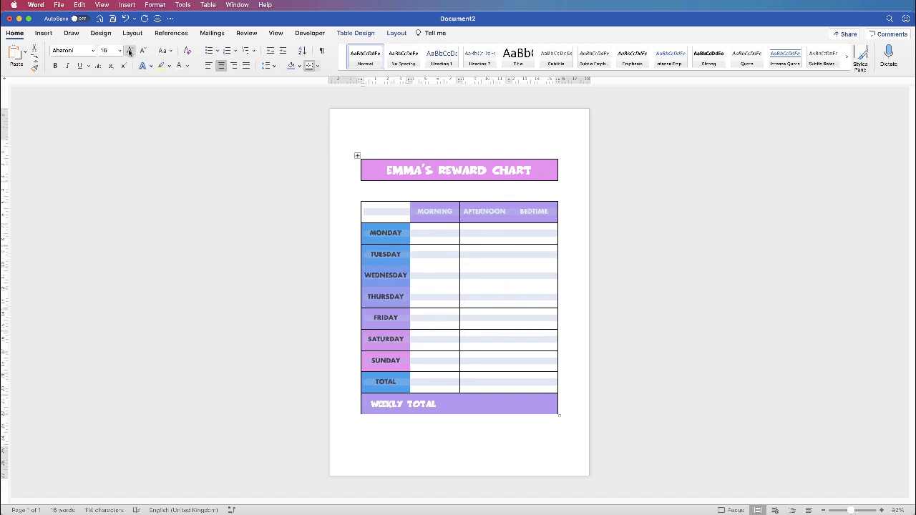
click(121, 50)
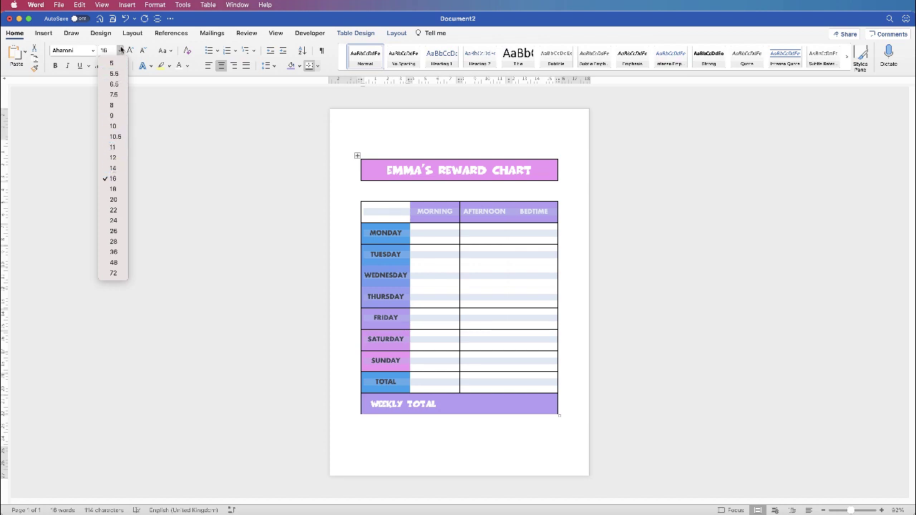
click(120, 51)
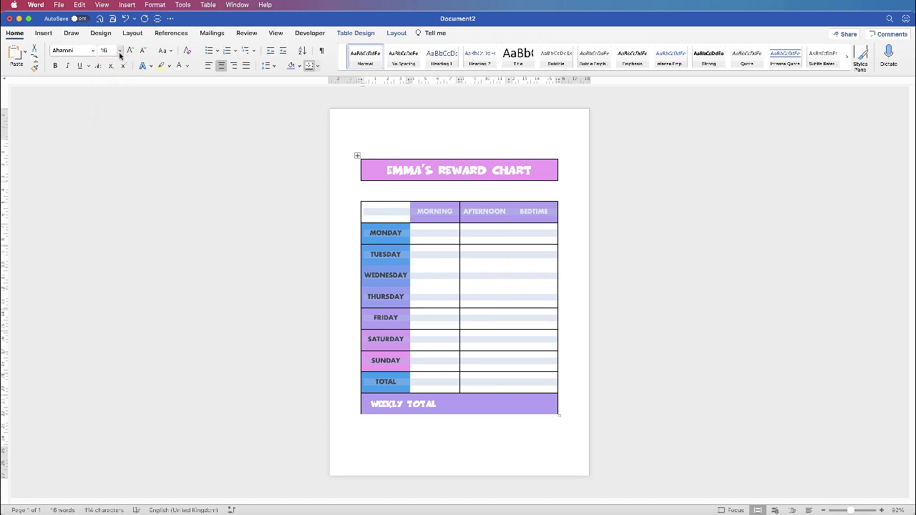
click(438, 306)
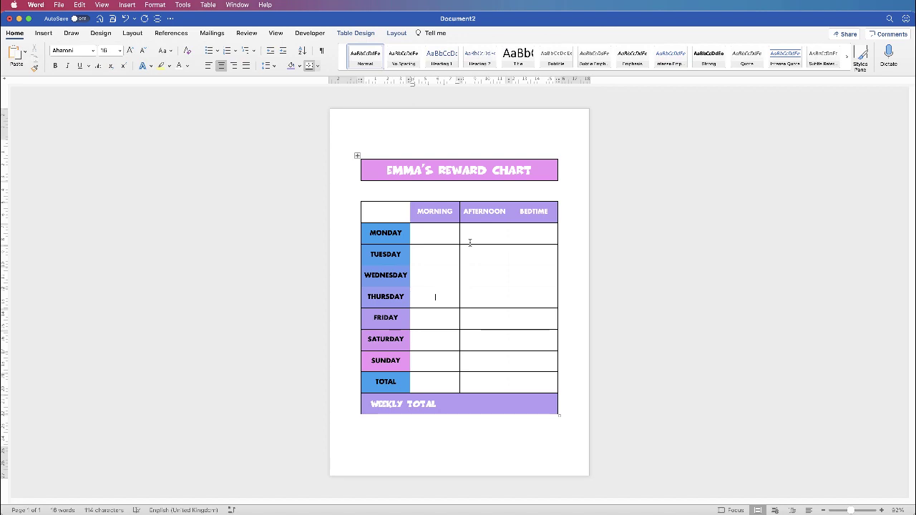
Search the stock icons for FLOWERS and insert the solid tulip icon on the blank line above the chart title.
click(455, 138)
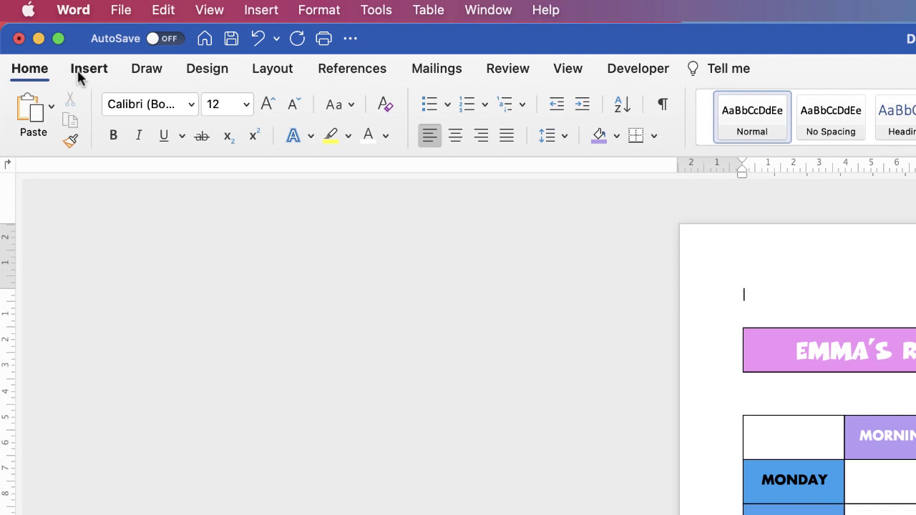
click(90, 74)
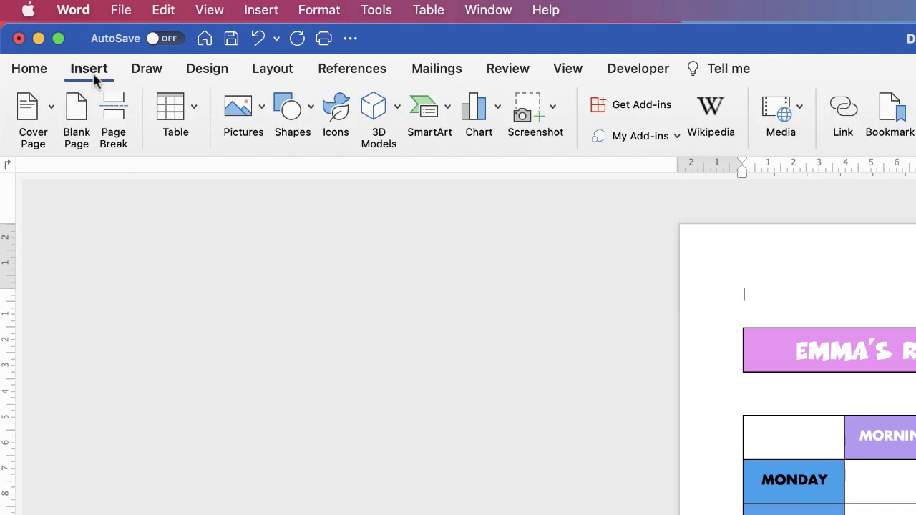
click(340, 121)
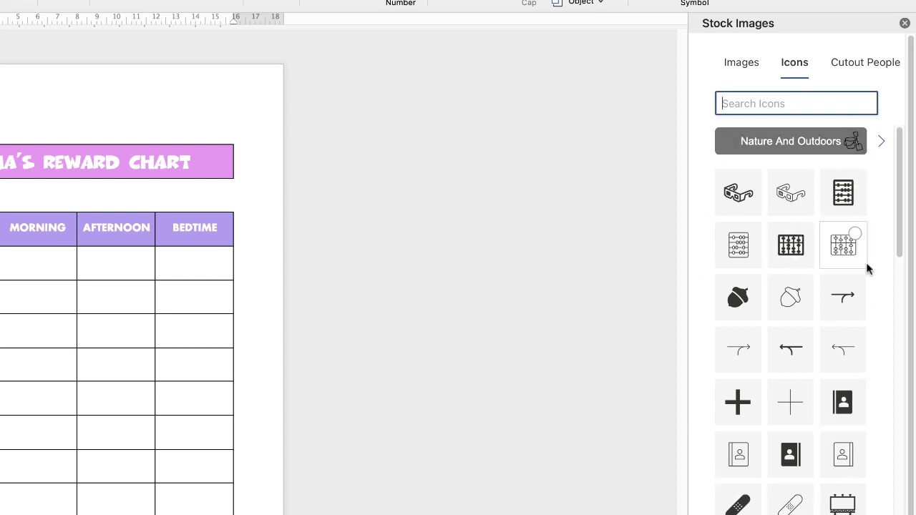
drag(899, 245, 899, 514)
scroll(880, 488, up, 10)
scroll(881, 488, up, 10)
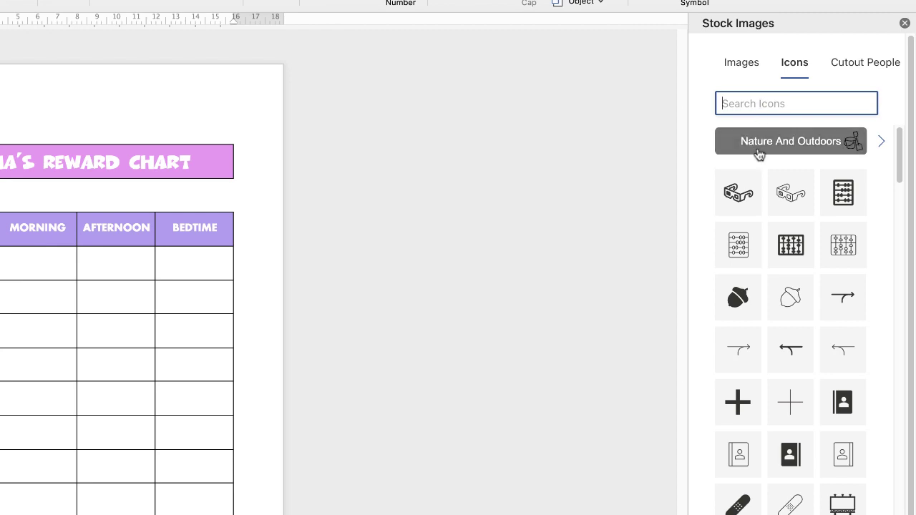
text(FLOWERS)
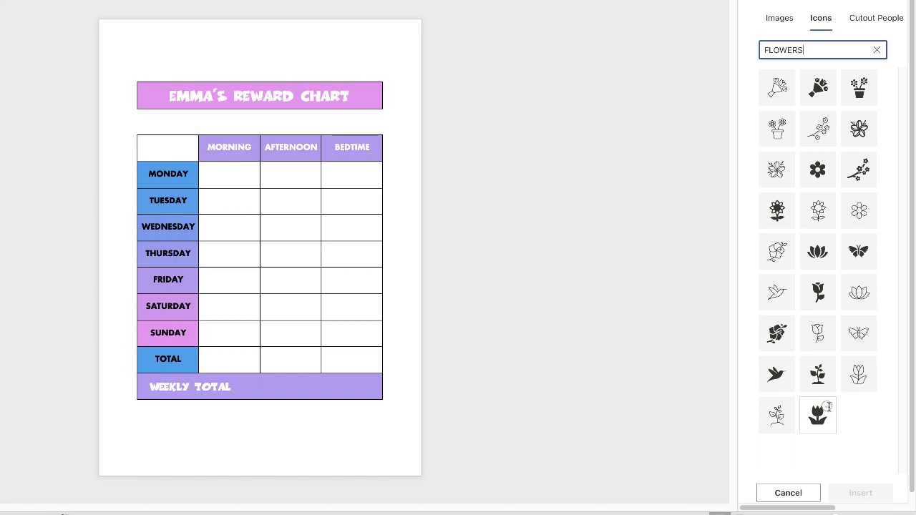
click(827, 407)
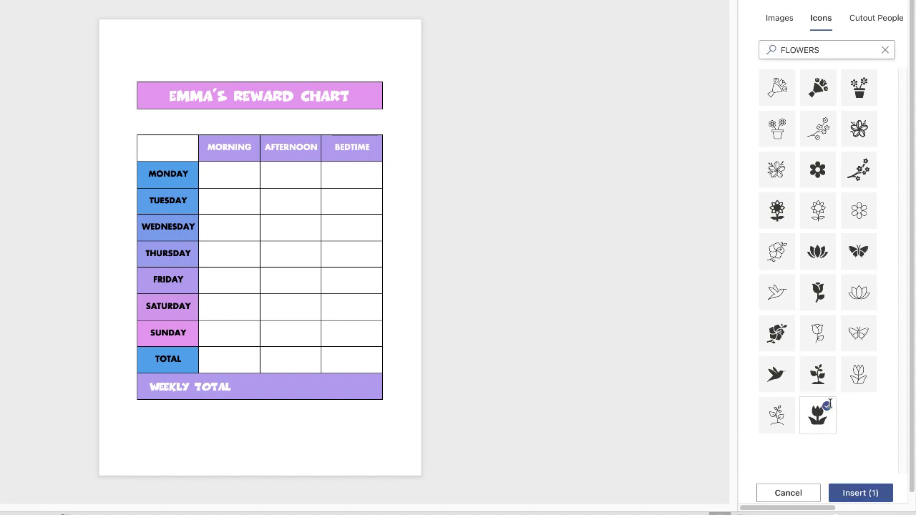
click(855, 494)
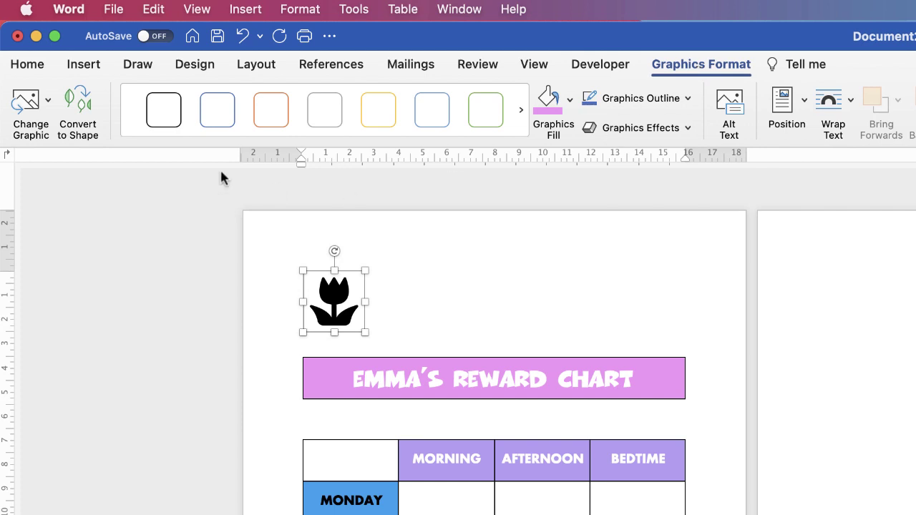
Convert the tulip icon above the chart title to an editable shape and try to move it.
click(78, 103)
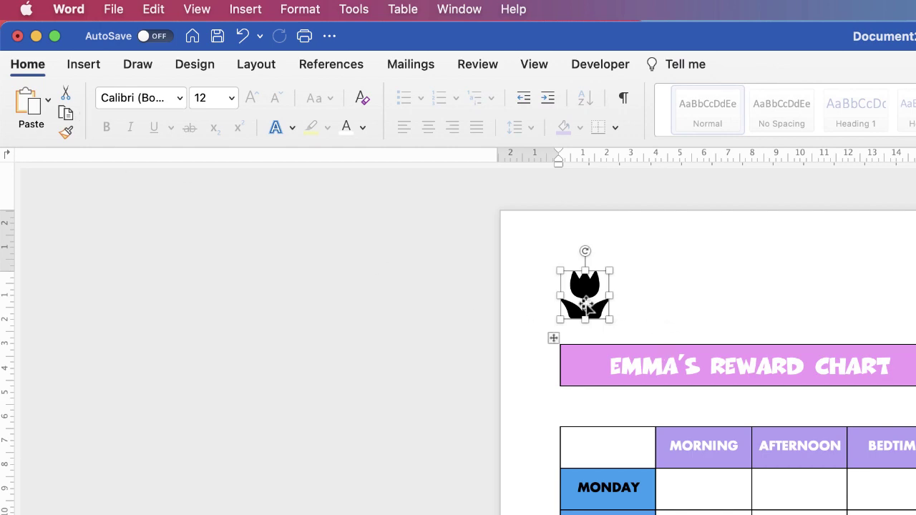
drag(591, 313, 597, 292)
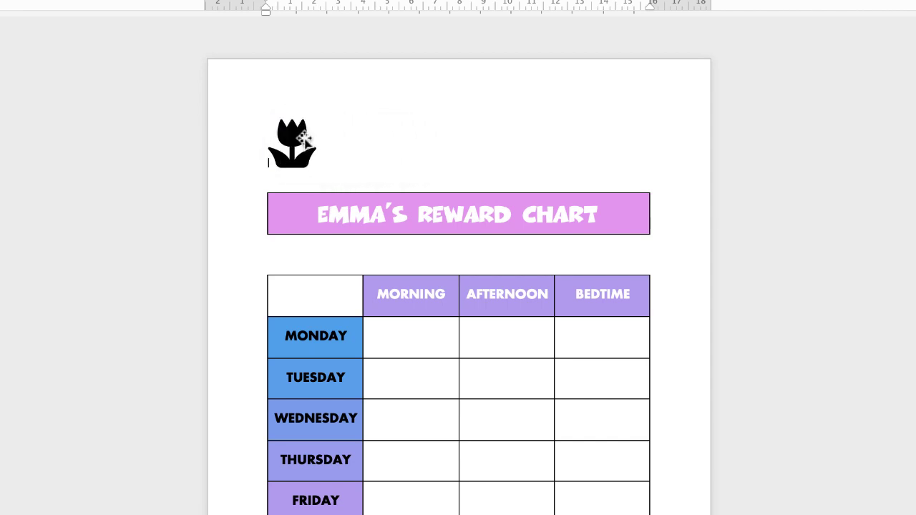
drag(304, 139, 303, 140)
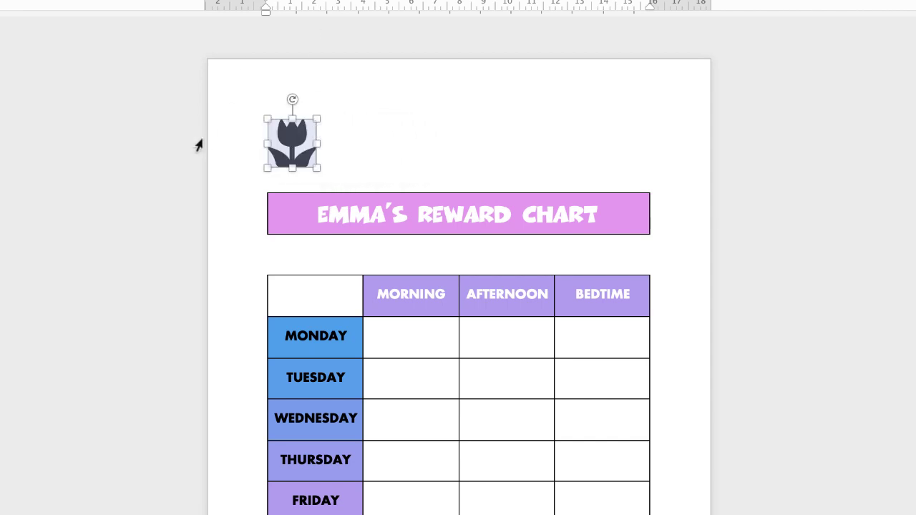
Set the tulip shape's text wrapping to In Front of Text and move it up slightly, clear of the chart title.
right_click(301, 145)
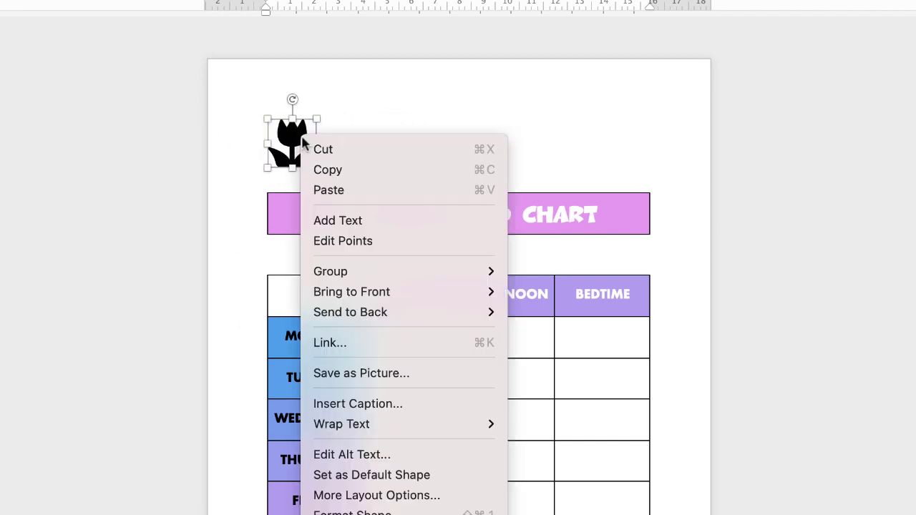
mouse_move(399, 424)
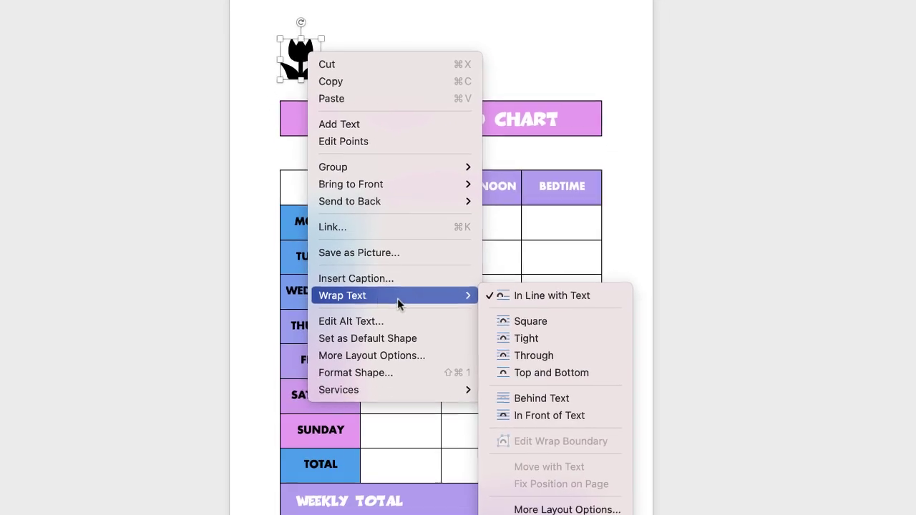
click(535, 418)
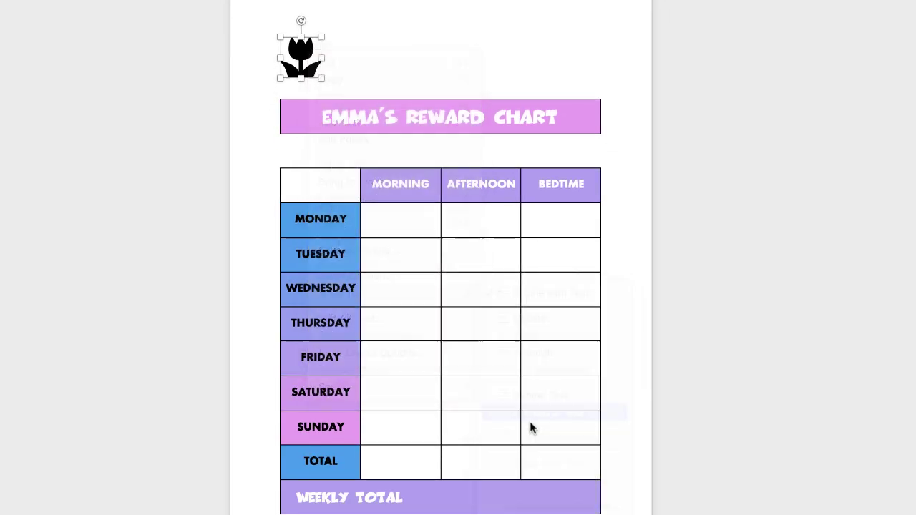
drag(303, 69, 302, 46)
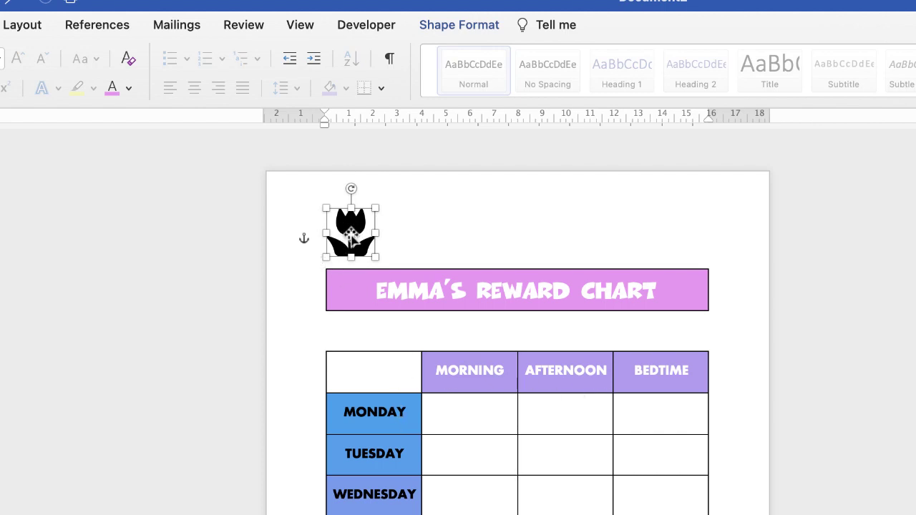
Fill the tulip shape with the light blue from the recent colours.
click(489, 30)
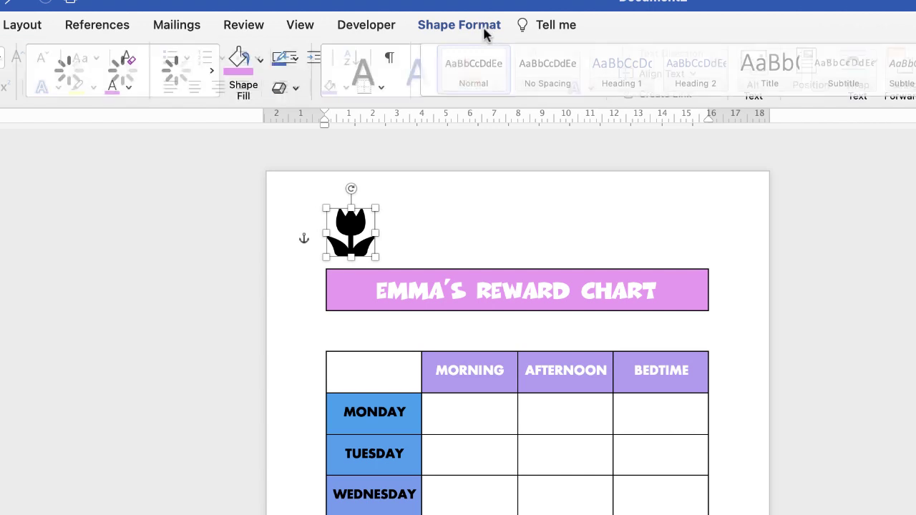
click(264, 63)
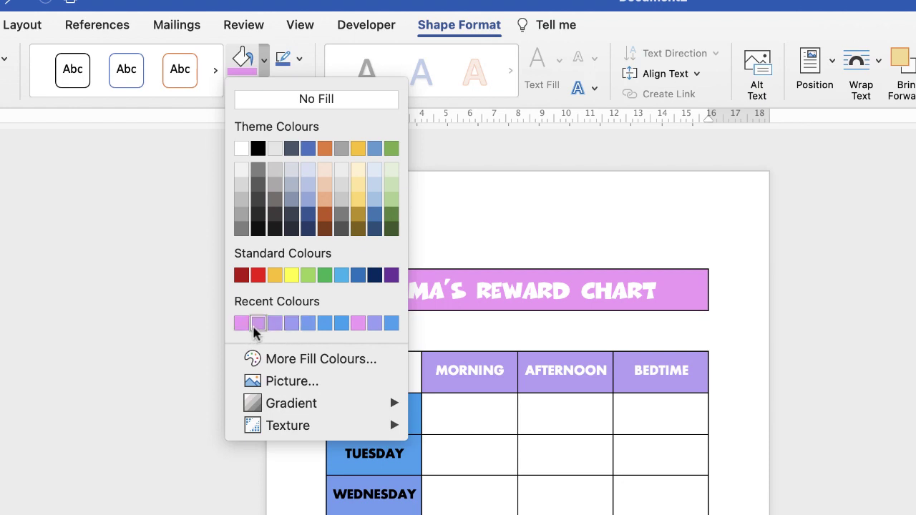
click(325, 324)
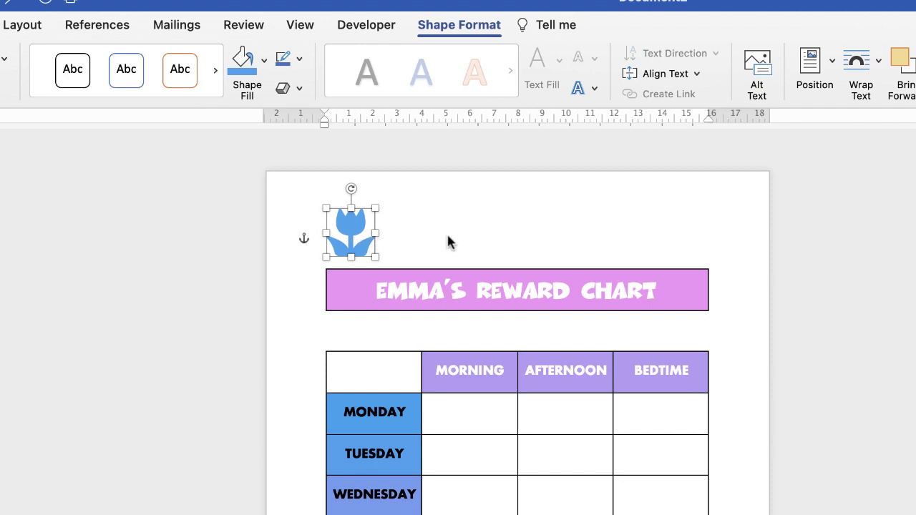
Duplicate the blue tulip repeatedly to form a row of seven across the width above the chart title.
drag(352, 238, 407, 242)
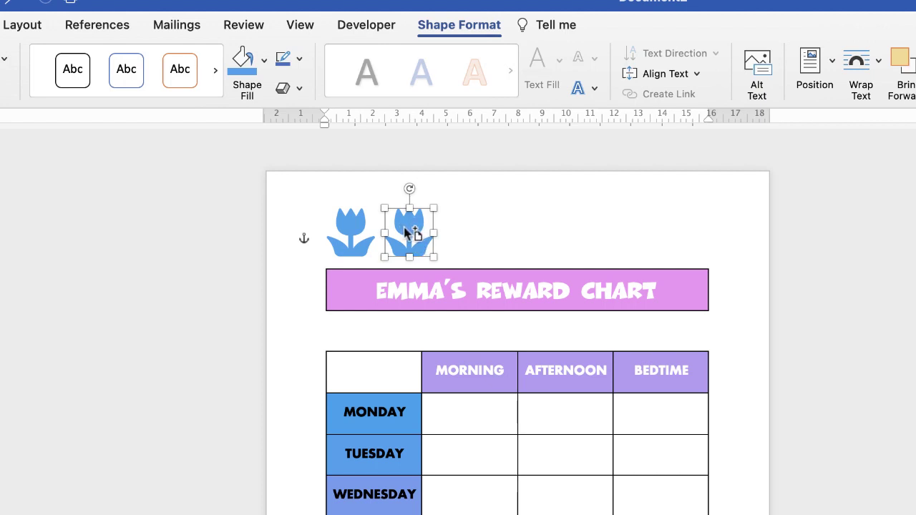
drag(406, 229, 563, 226)
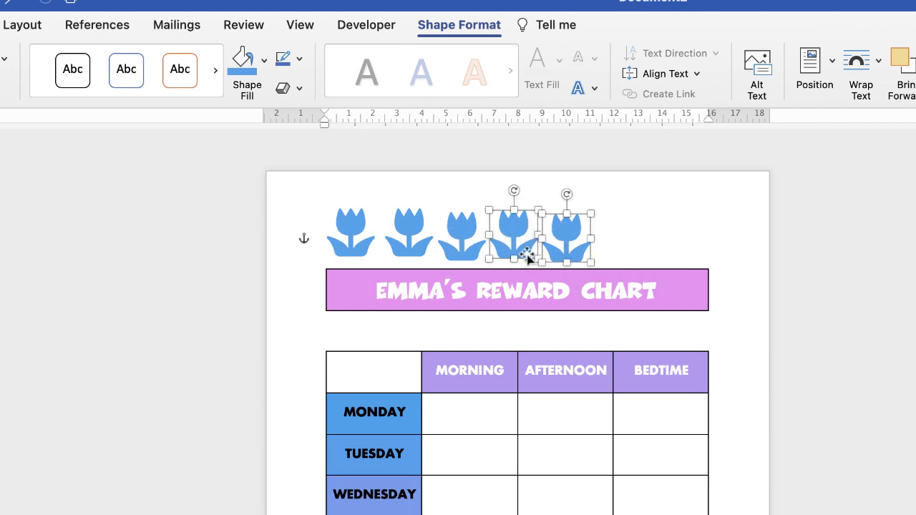
click(620, 233)
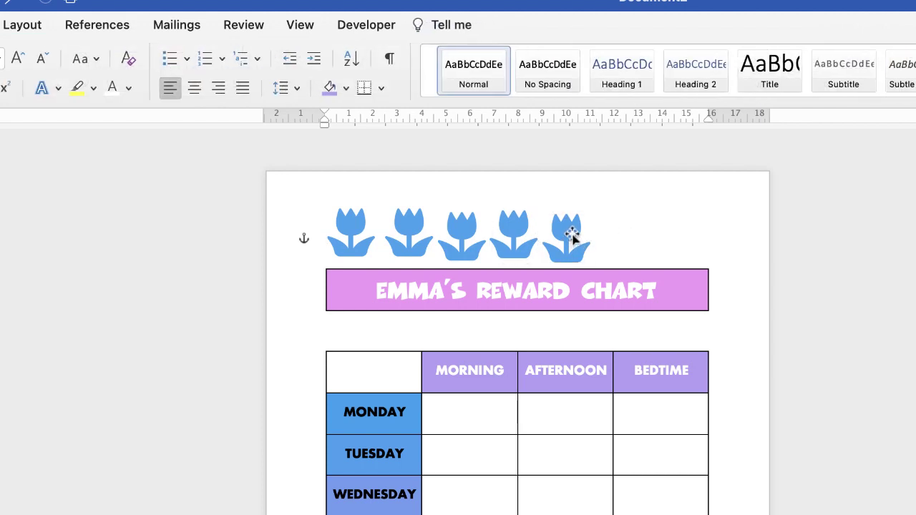
drag(568, 239, 614, 234)
click(689, 235)
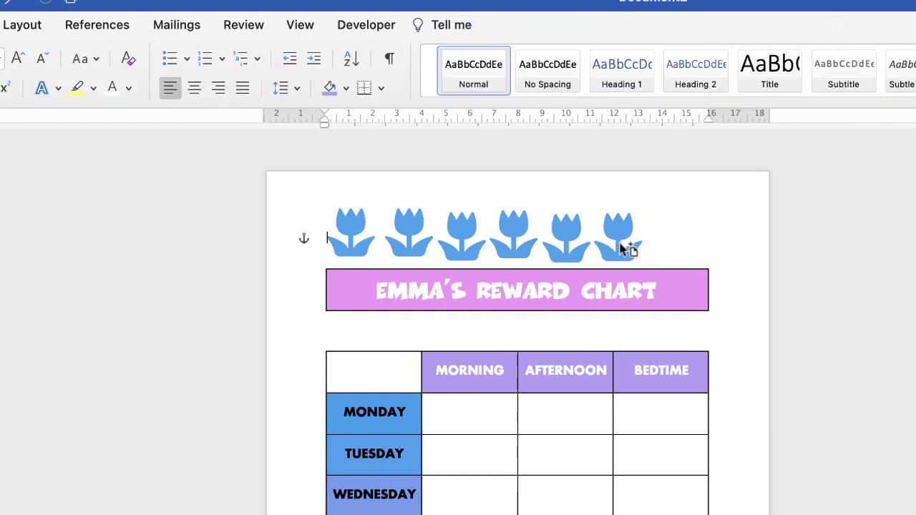
drag(620, 239, 670, 242)
Fill the second tulip with the recent brighter blue and the third tulip with the recent periwinkle blue.
click(409, 237)
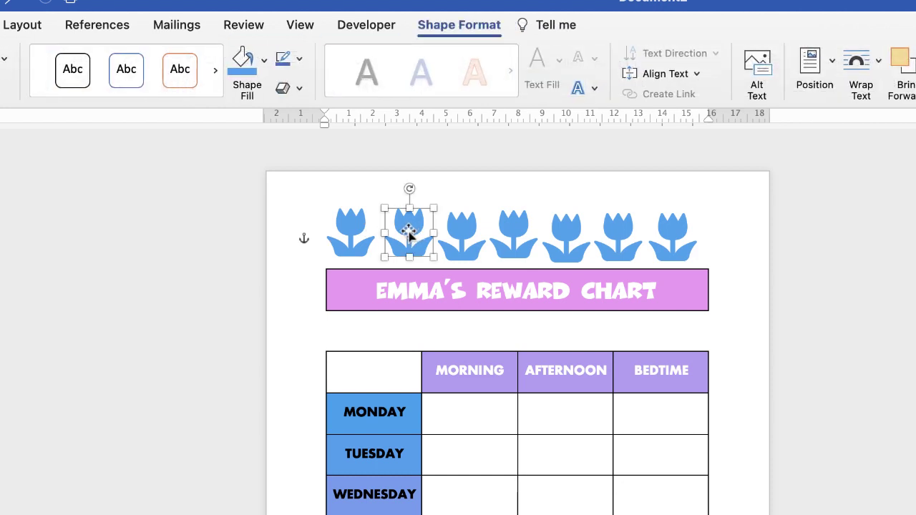
click(264, 60)
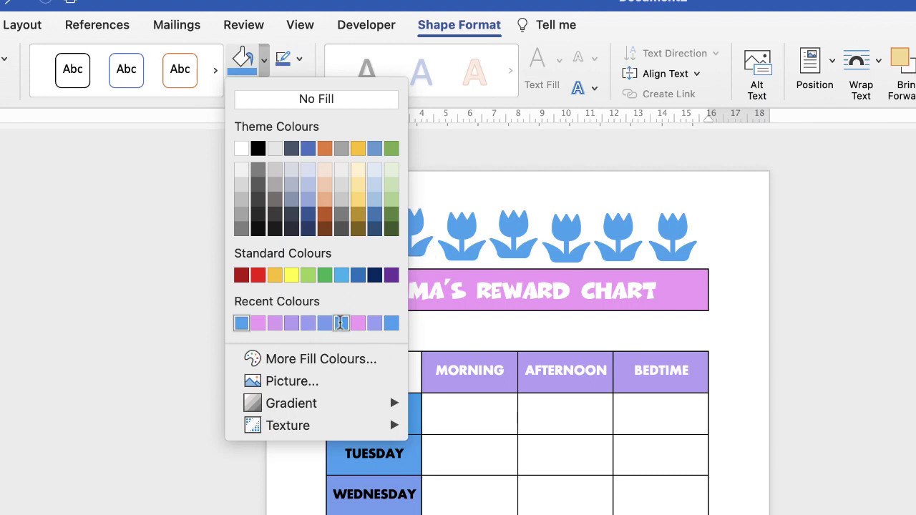
click(341, 324)
click(461, 247)
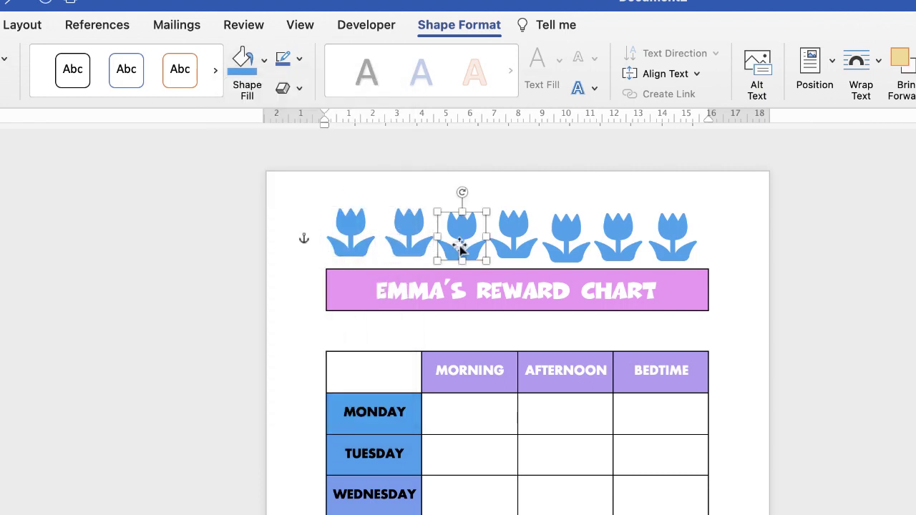
click(265, 62)
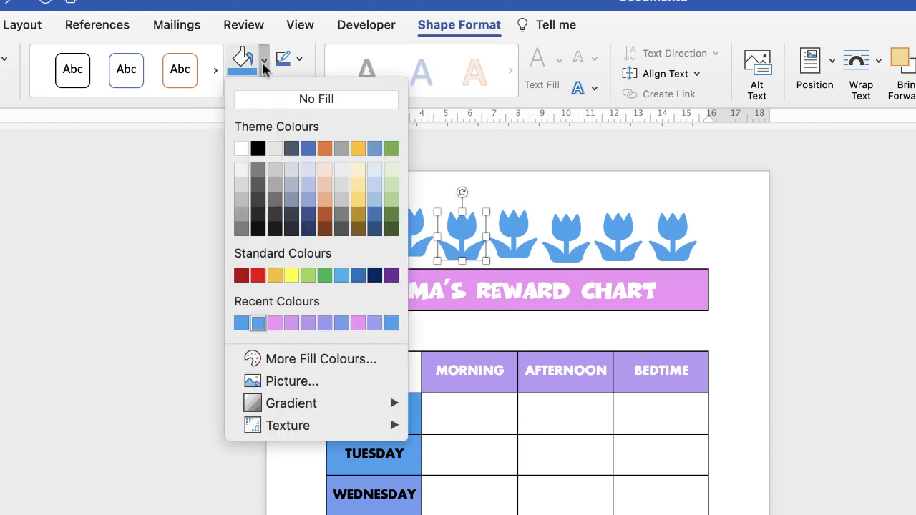
click(341, 324)
click(475, 231)
Fill the fourth tulip with the recent blue-violet and the fifth tulip with the recent light purple.
click(512, 230)
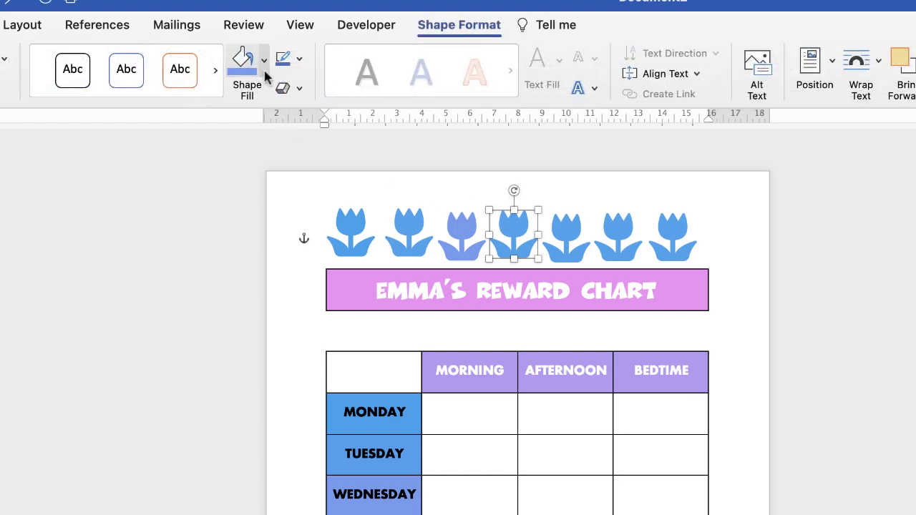
click(265, 69)
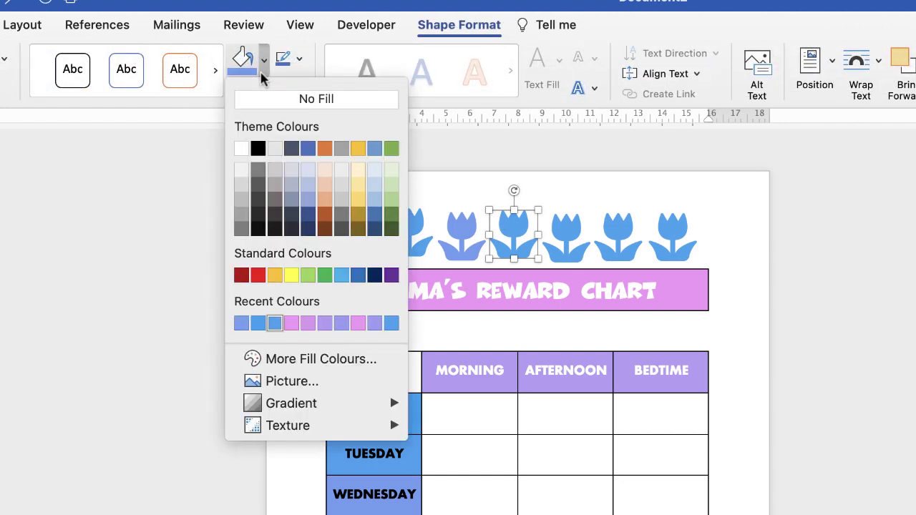
click(342, 323)
click(563, 249)
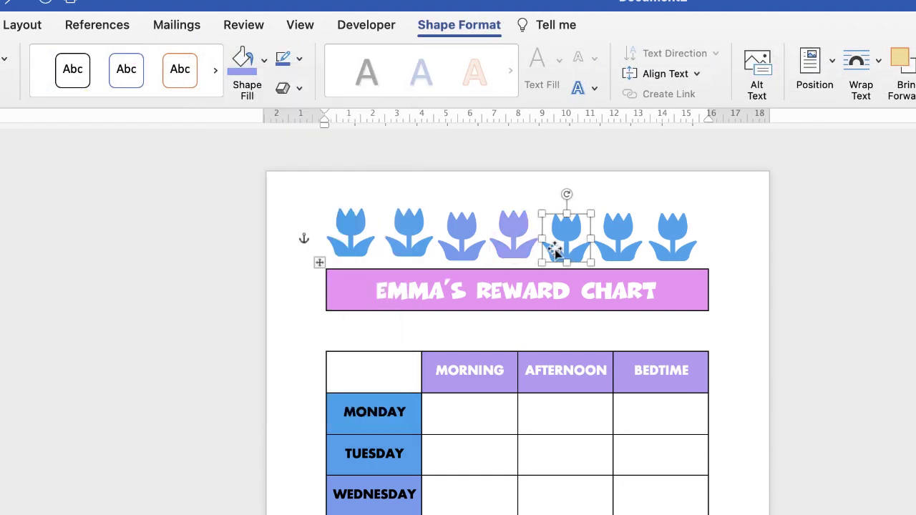
click(265, 66)
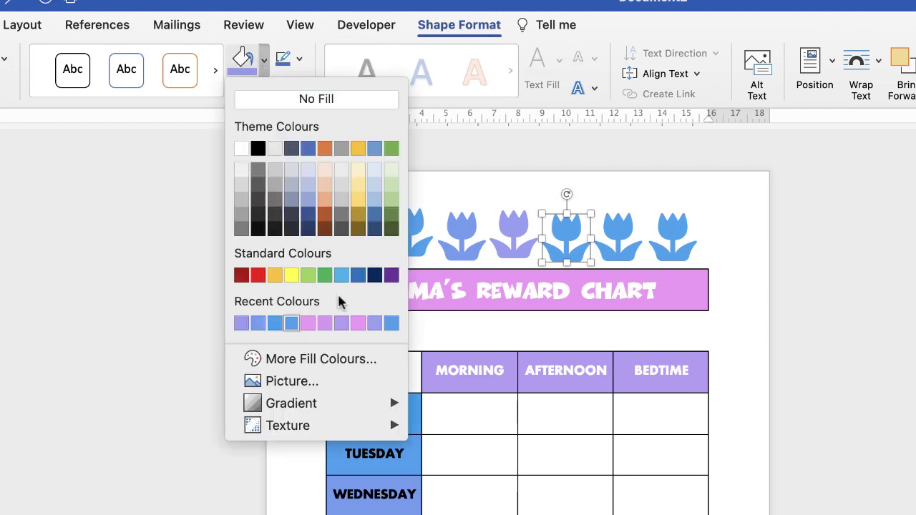
click(341, 324)
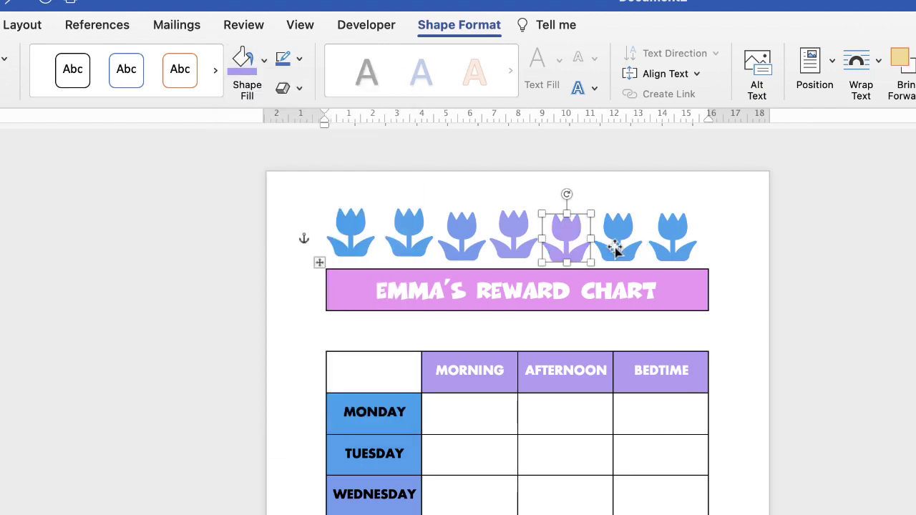
click(541, 219)
Fill the sixth tulip with the recent pinkish purple and the seventh tulip with the recent pink.
click(615, 233)
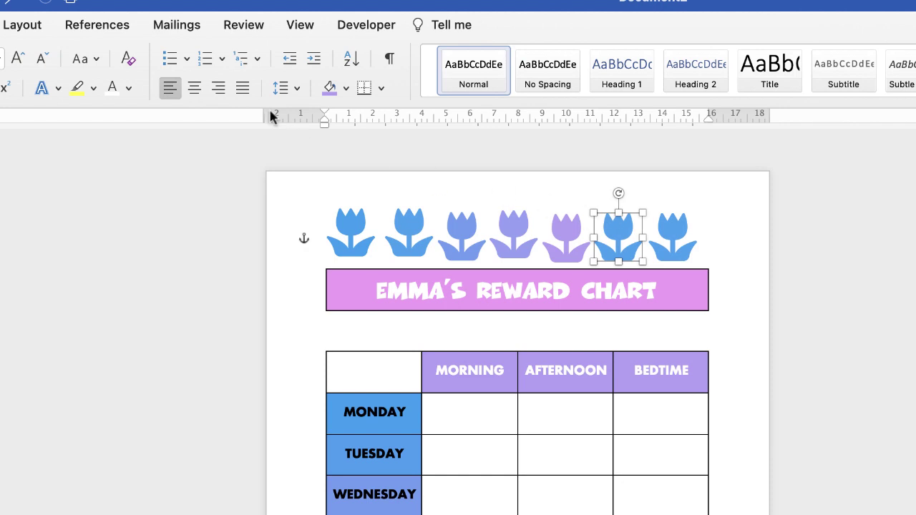
click(264, 65)
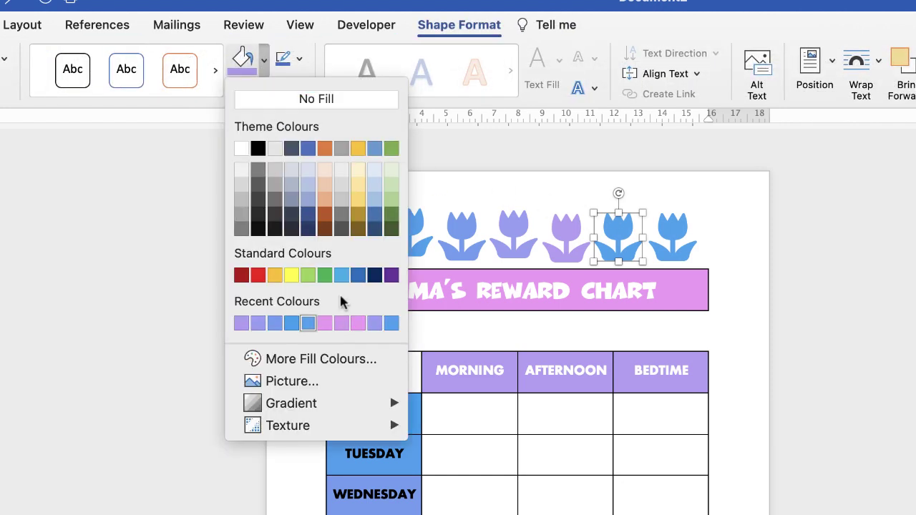
click(341, 324)
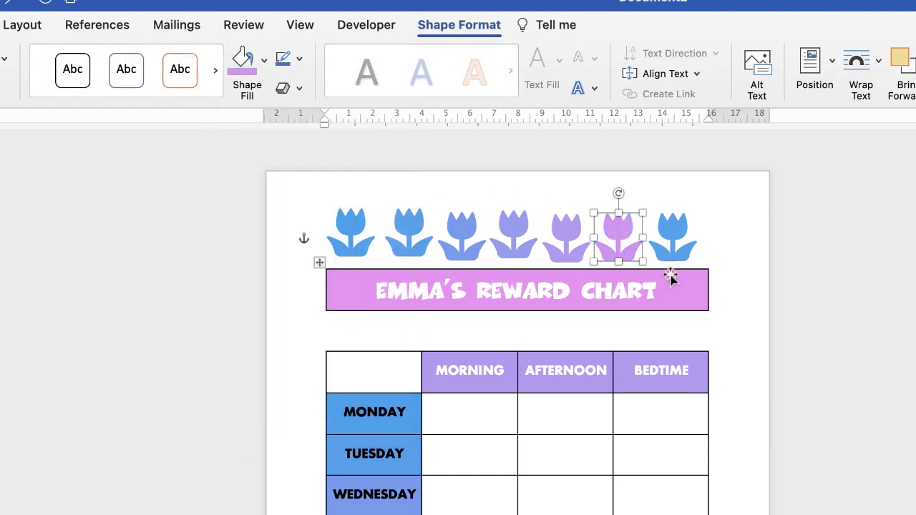
click(674, 247)
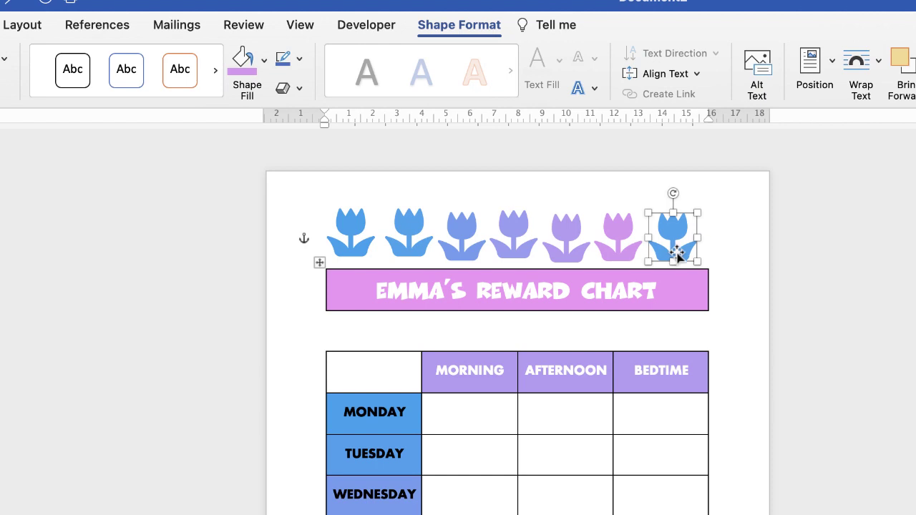
click(264, 63)
click(341, 325)
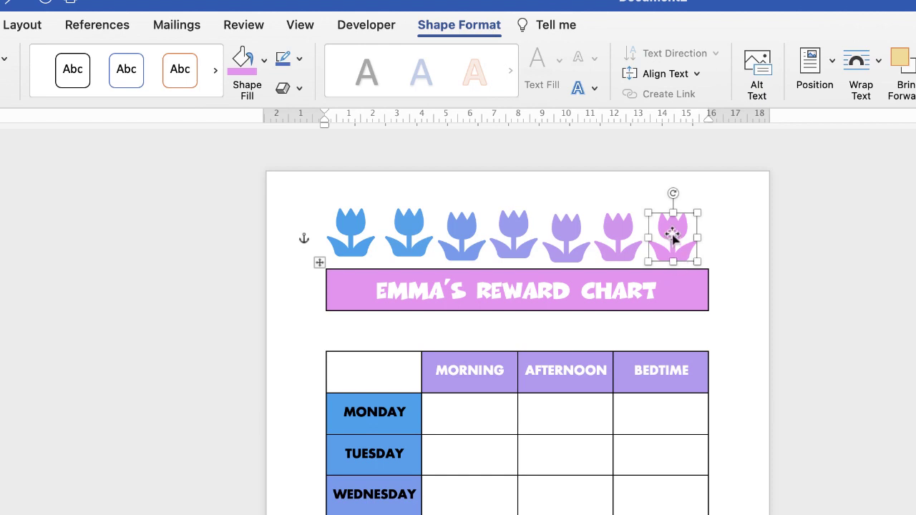
Move the pink tulip out to the title box's right end and nudge the other tulips into a level row above the title.
drag(672, 236, 681, 232)
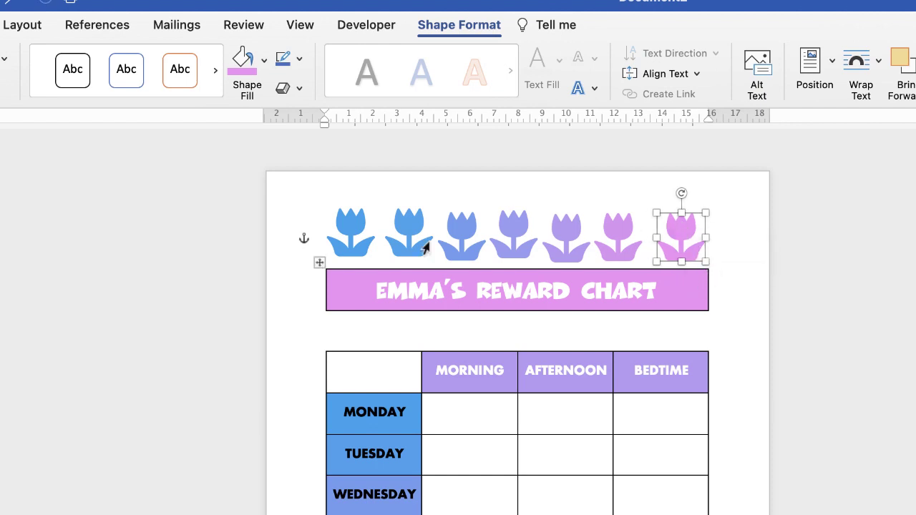
drag(351, 232, 352, 232)
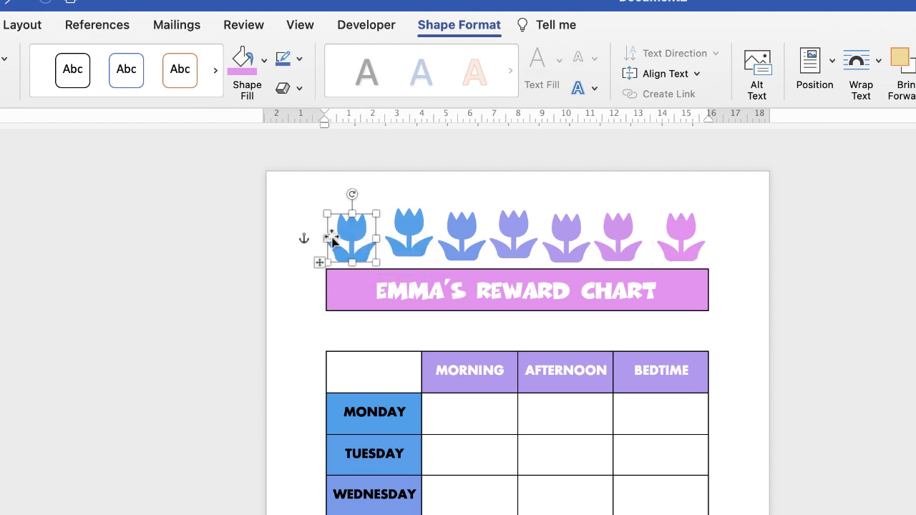
drag(409, 241, 403, 250)
click(464, 250)
drag(499, 246, 502, 250)
drag(614, 256, 624, 249)
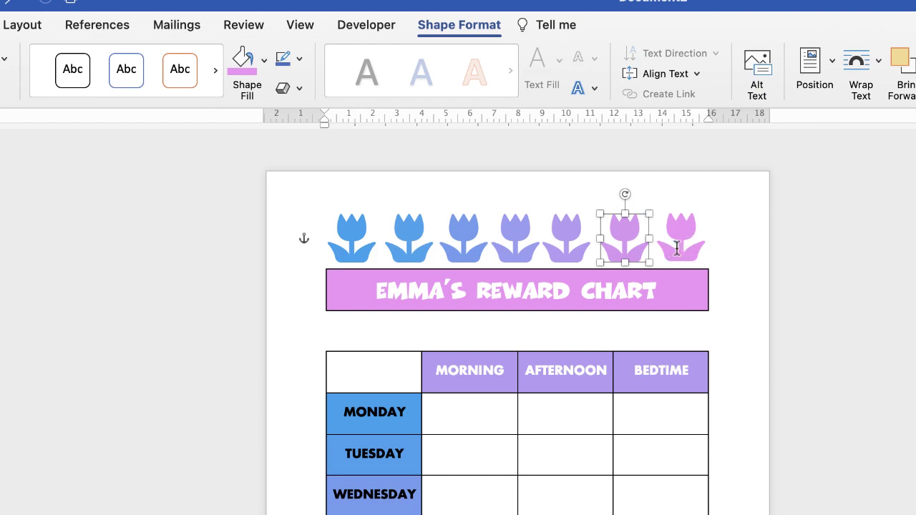
shift+click(678, 247)
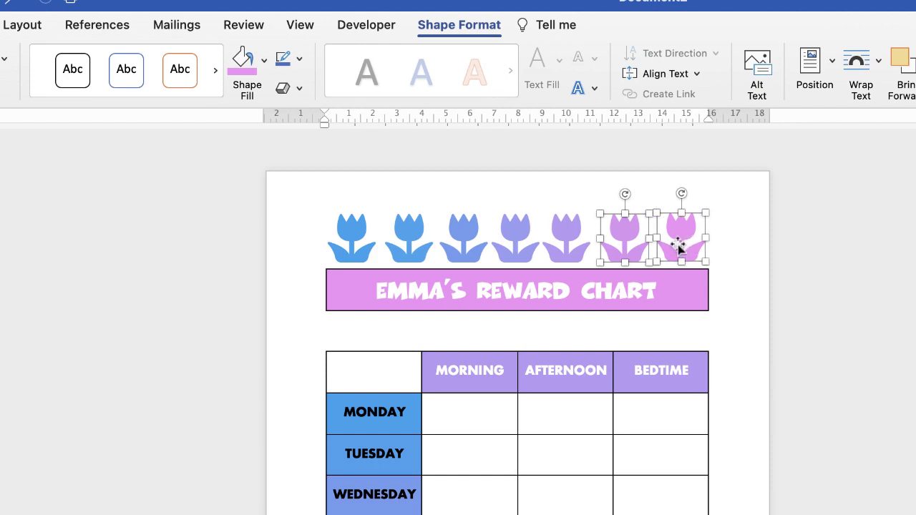
shift+click(576, 250)
shift+click(508, 247)
click(464, 248)
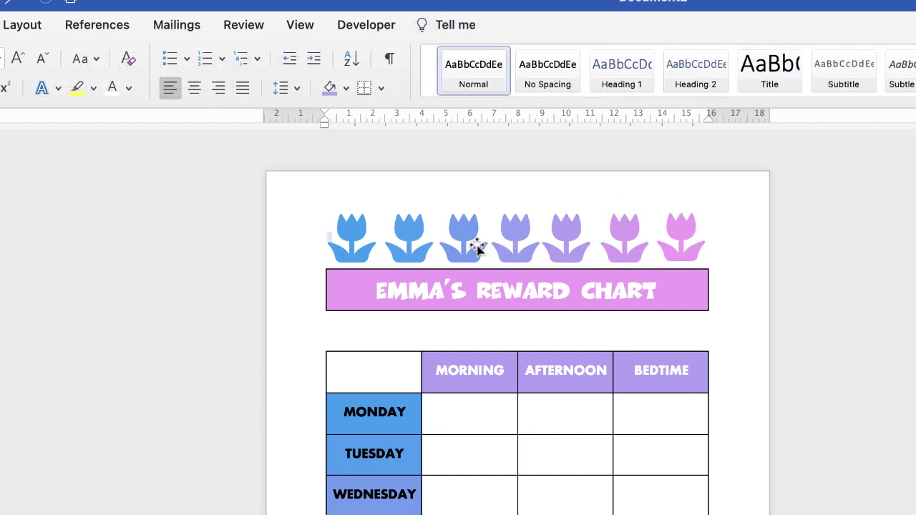
Select all seven tulips above the title and distribute them horizontally.
click(680, 236)
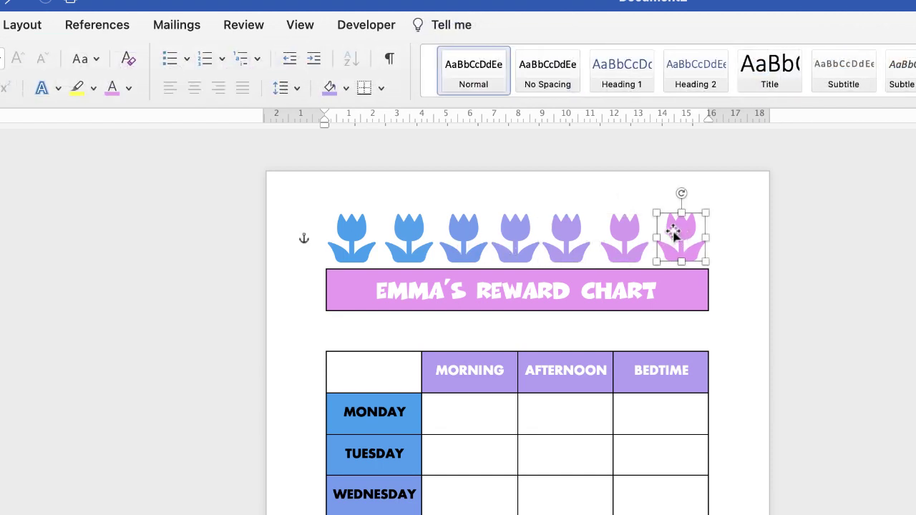
shift+click(622, 226)
shift+click(563, 235)
shift+click(509, 235)
shift+click(463, 232)
shift+click(405, 233)
shift+click(353, 229)
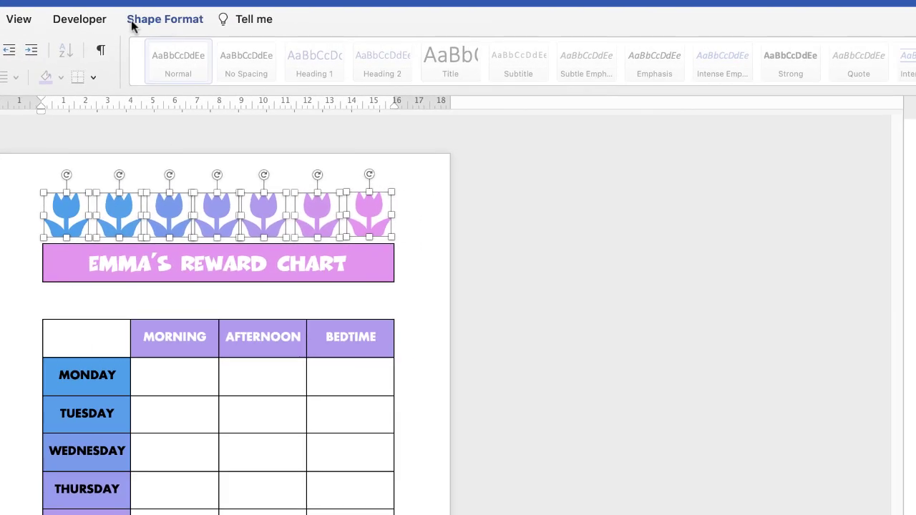
click(193, 26)
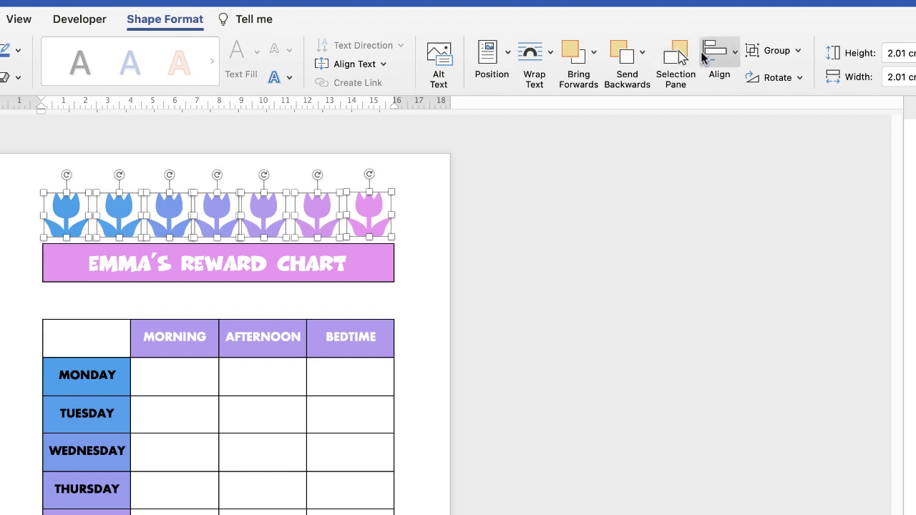
click(737, 57)
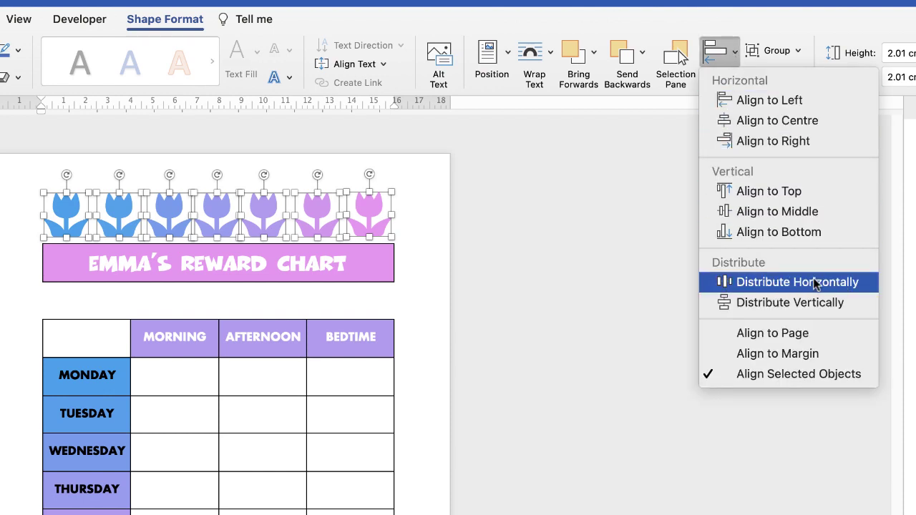
click(750, 283)
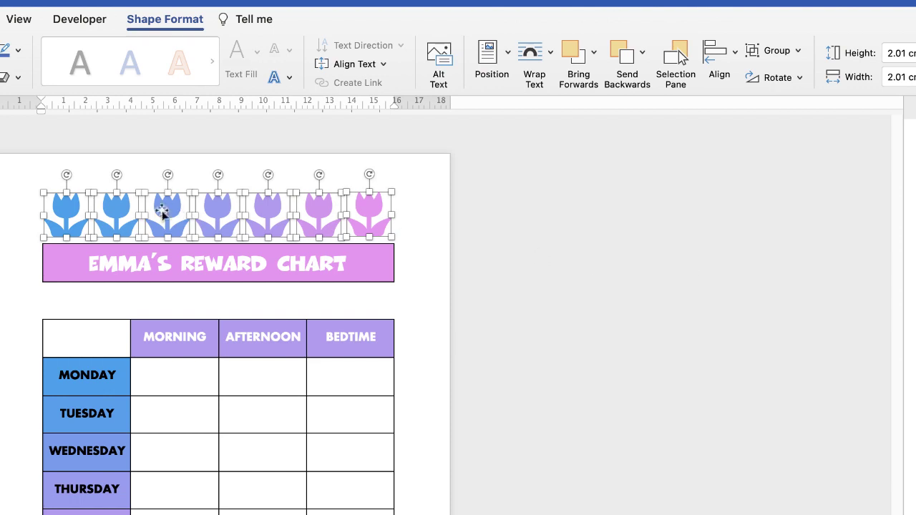
Align the seven selected tulips to the bottom so they sit on one level line above the title.
click(735, 56)
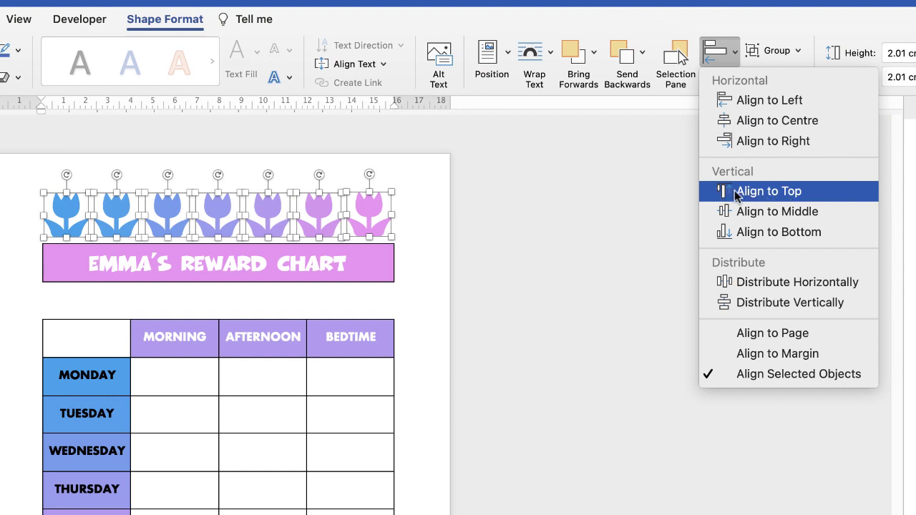
click(760, 238)
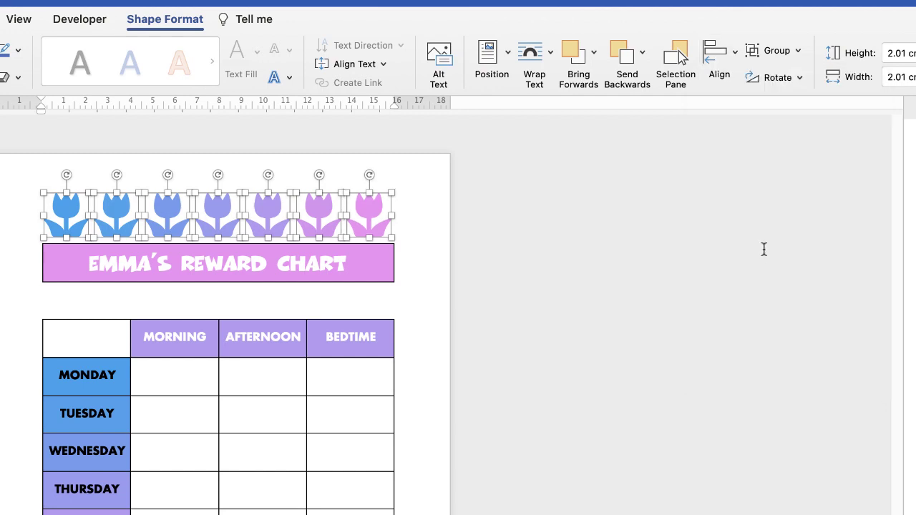
click(423, 277)
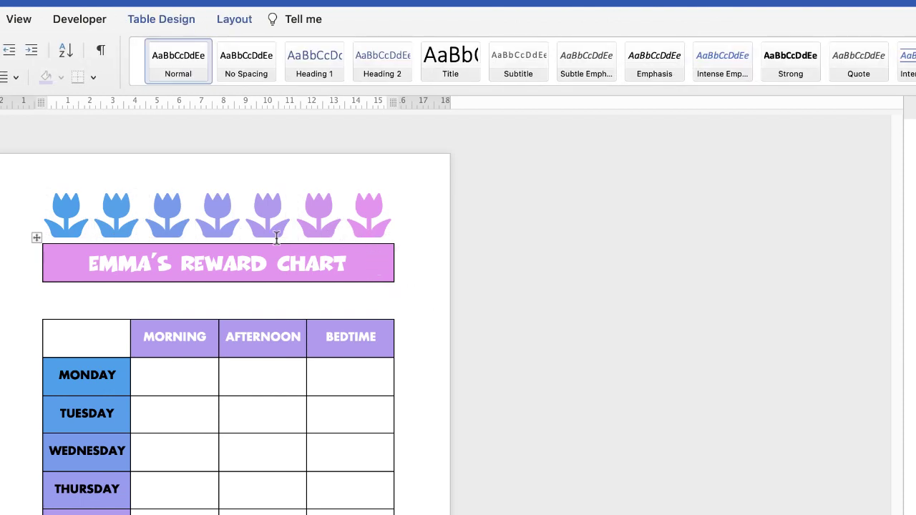
Select all seven tulips above the title and group them into one object.
click(367, 222)
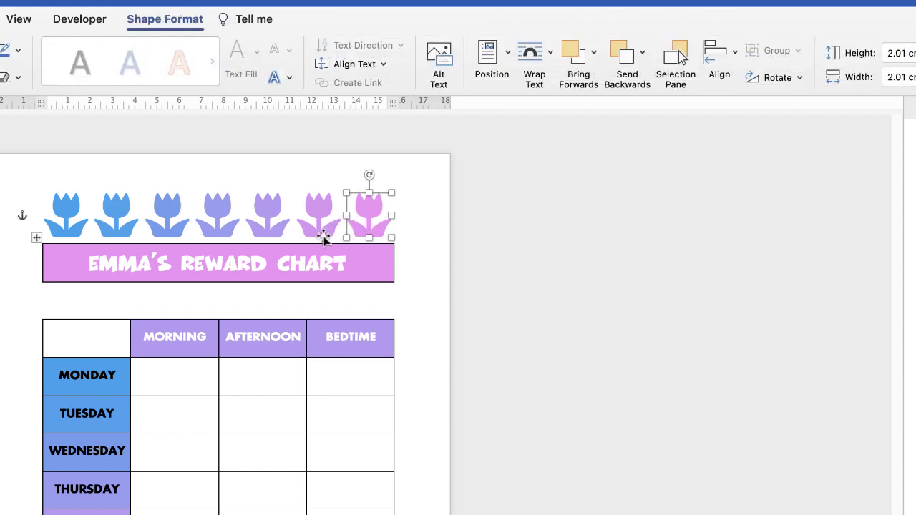
shift+click(313, 219)
shift+click(270, 219)
shift+click(215, 213)
shift+click(165, 214)
shift+click(111, 215)
shift+click(67, 209)
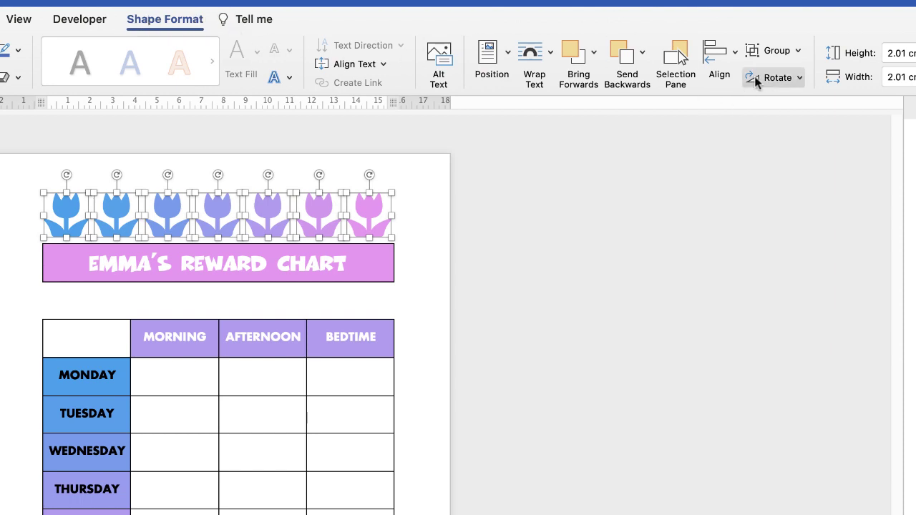
click(799, 58)
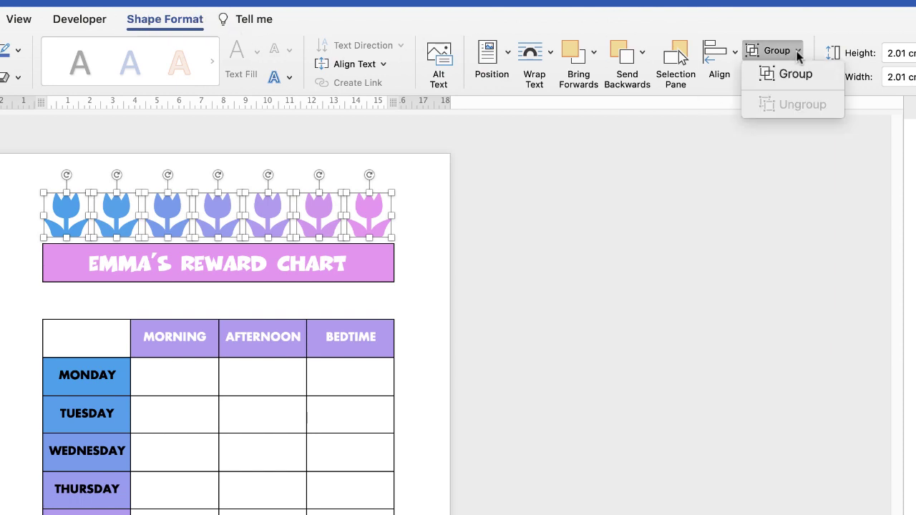
click(784, 74)
Centre the tulip group horizontally relative to the margins and lower it until the stems meet the title box.
mouse_move(270, 233)
mouse_down()
mouse_move(253, 158)
mouse_move(295, 179)
mouse_move(263, 213)
mouse_move(270, 237)
mouse_up()
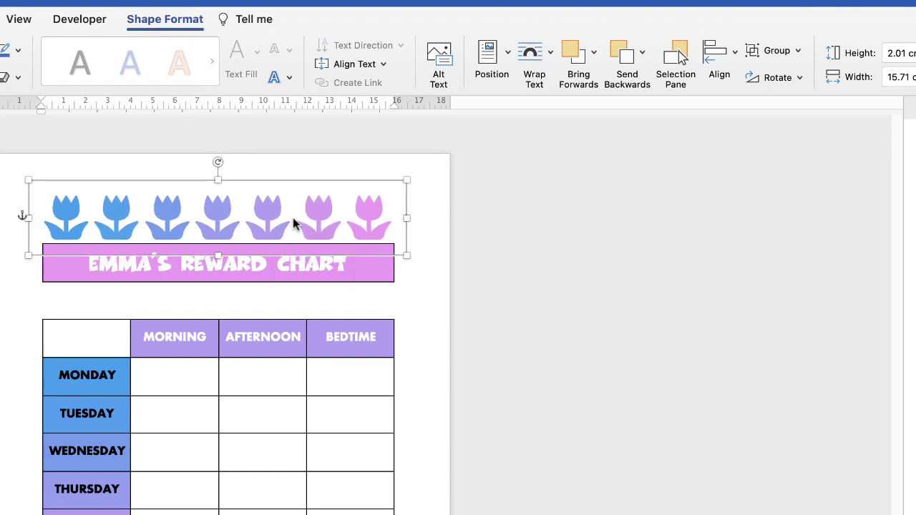
click(734, 58)
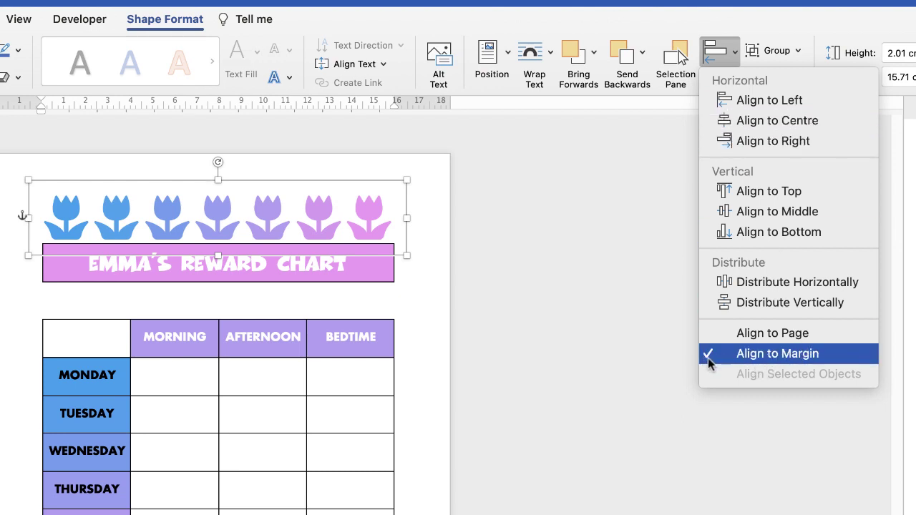
click(756, 123)
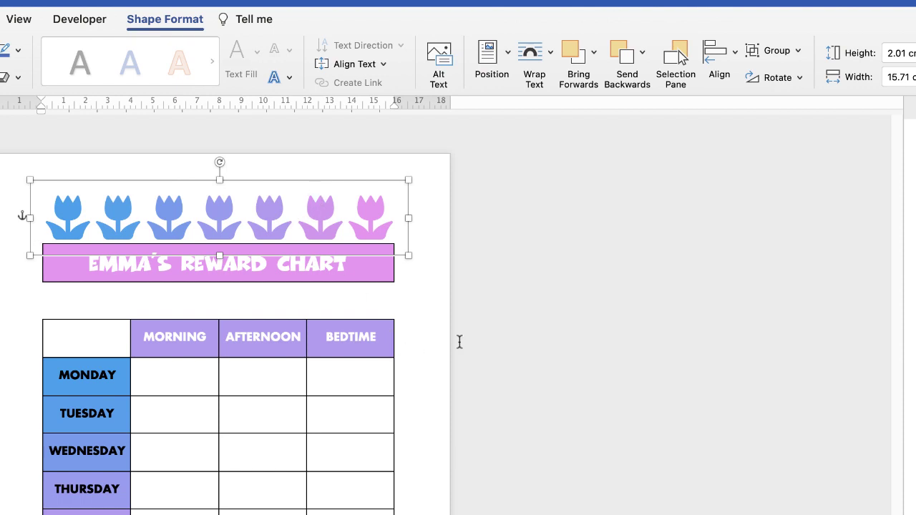
key(Down)
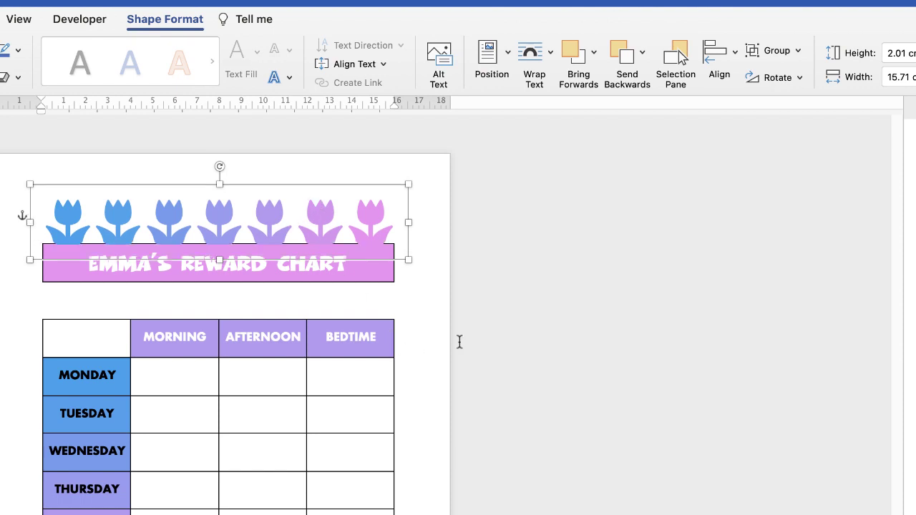
click(417, 300)
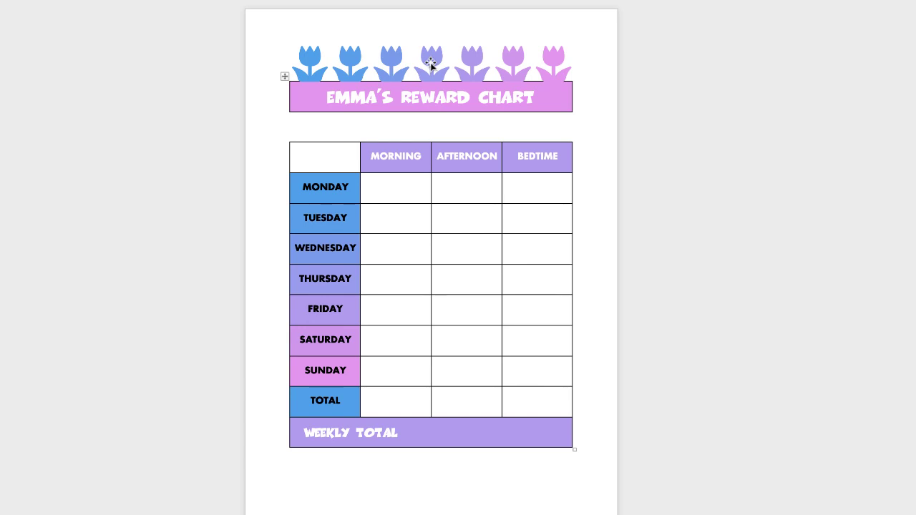
Place an upside-down copy of the tulip group below the weekly total row, centred horizontally relative to the margins.
drag(433, 62, 437, 474)
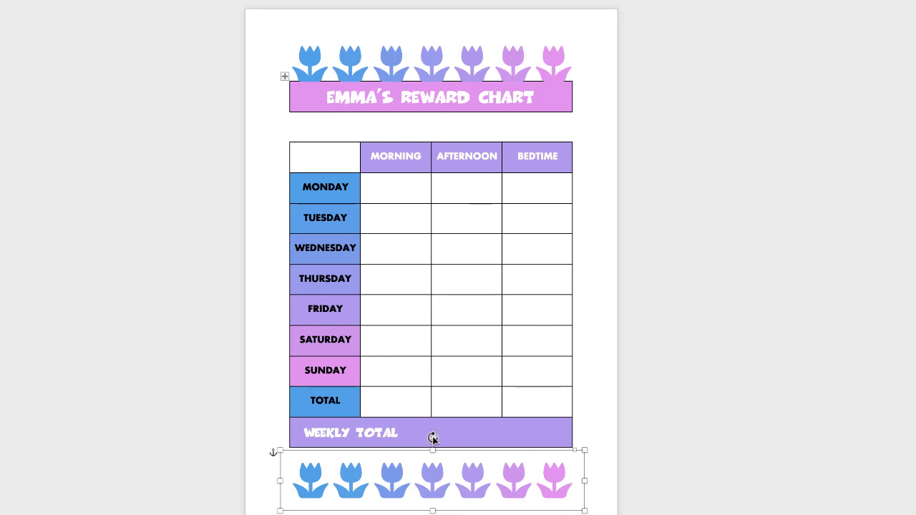
drag(433, 438, 432, 485)
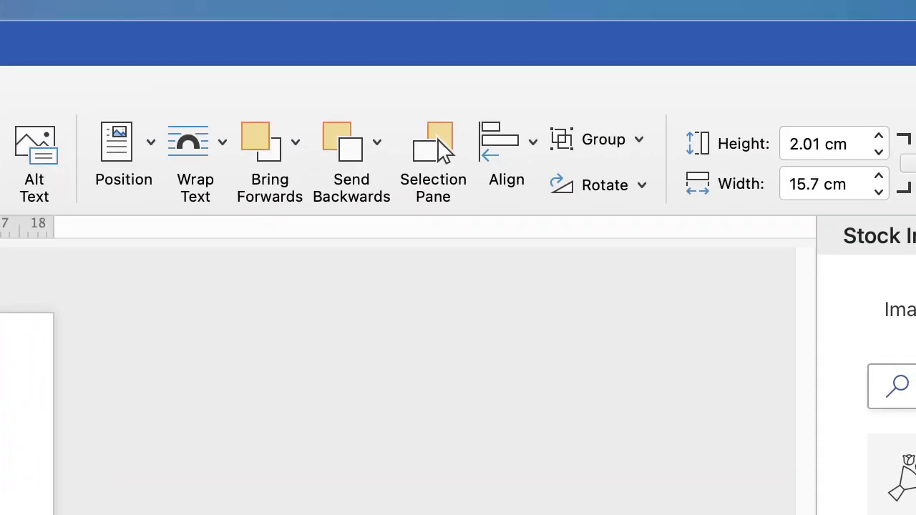
click(531, 146)
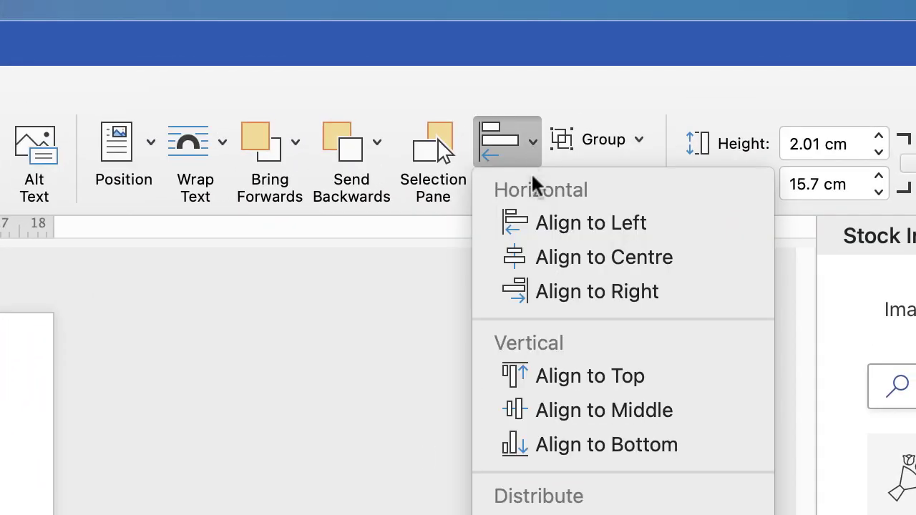
click(571, 265)
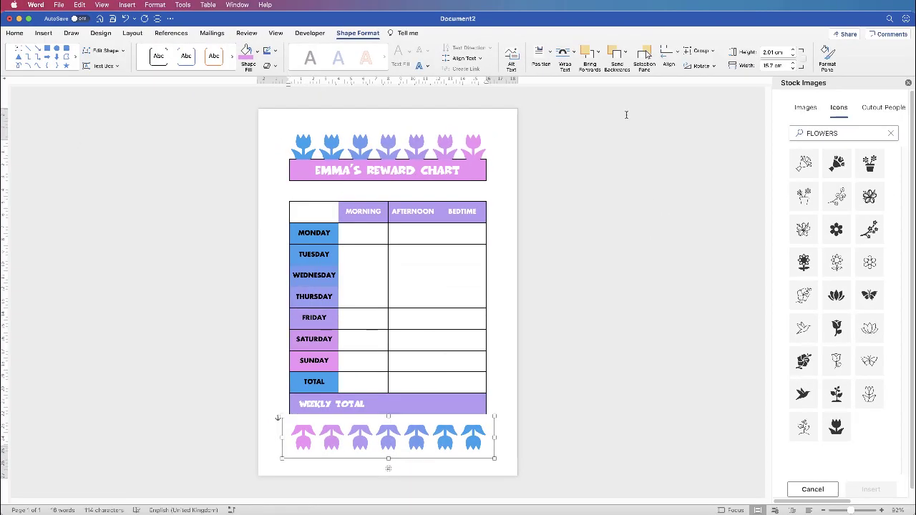
Nudge the upside-down tulip group up until its stems meet the lower edge of the weekly total row.
key(Up)
key(Up)
key(Up)
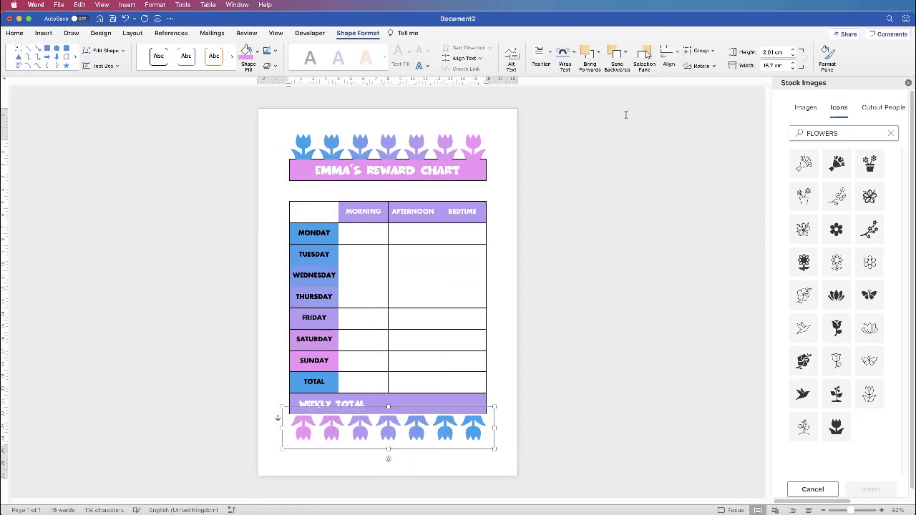
key(Up)
key(Up)
key(Up)
key(Down)
key(Down)
key(Down)
key(Down)
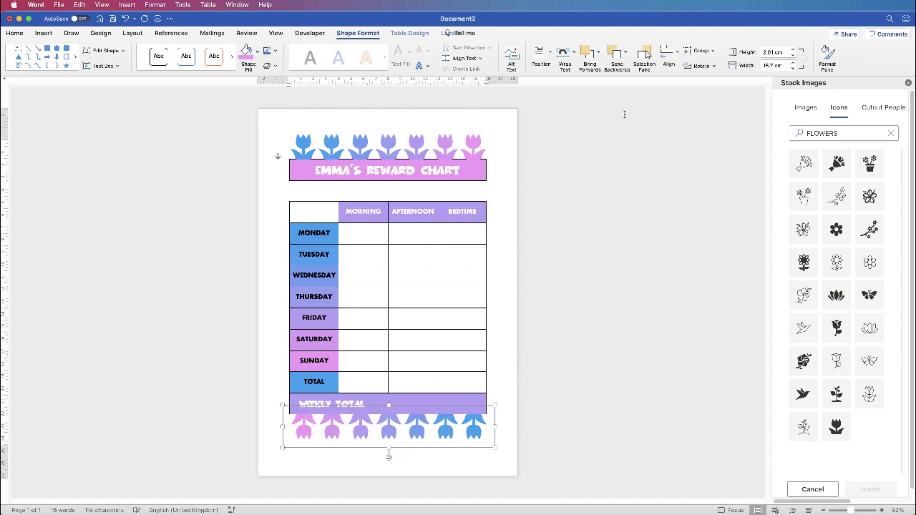
key(Up)
key(Up)
key(Up)
key(Down)
key(Down)
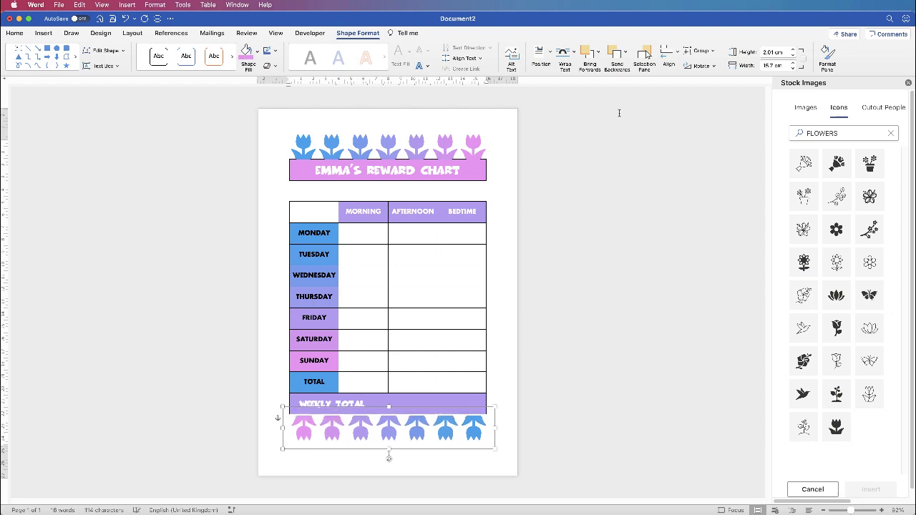
key(Up)
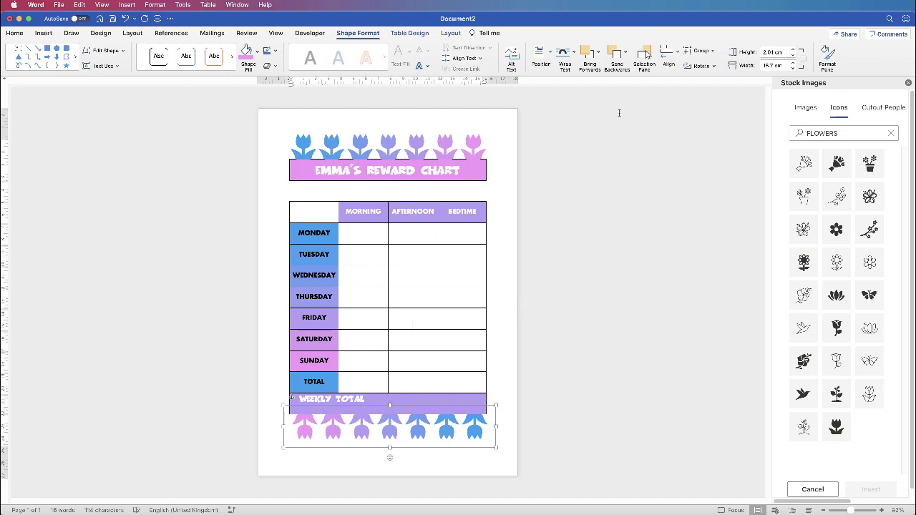
click(504, 341)
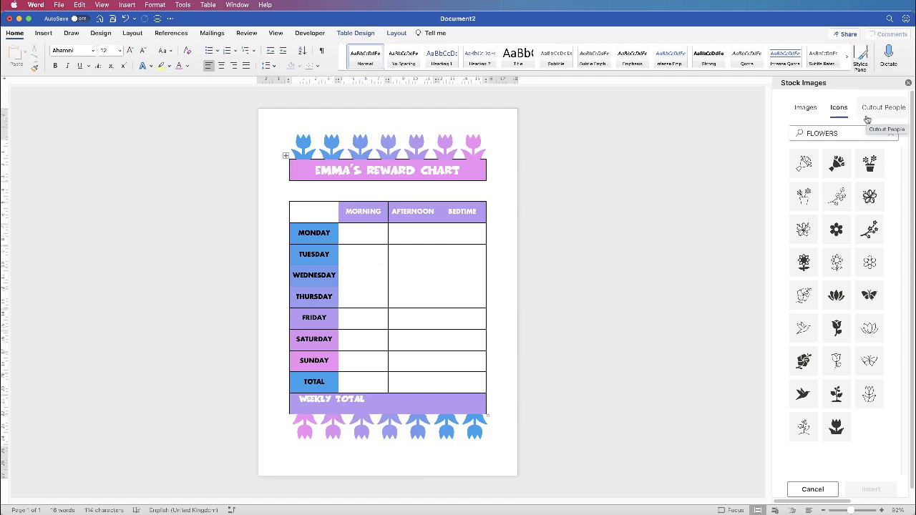
Open the stock icon search term for editing.
click(842, 132)
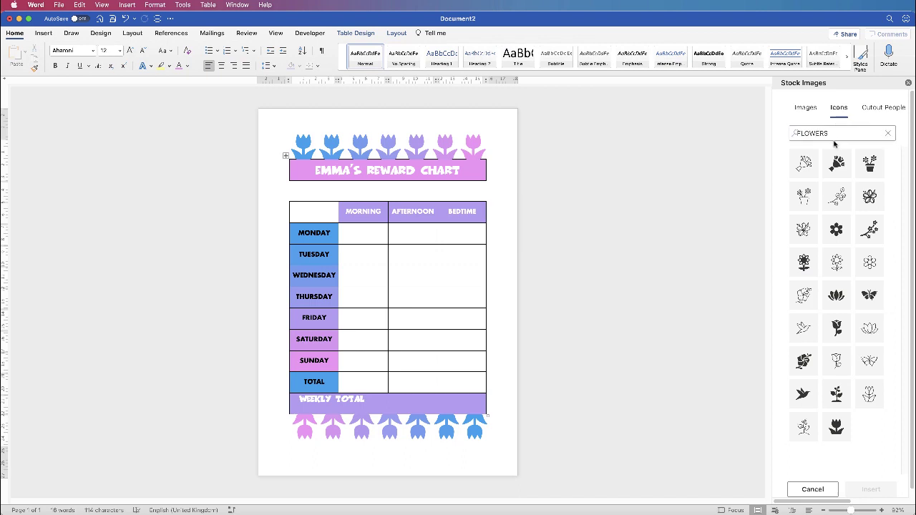